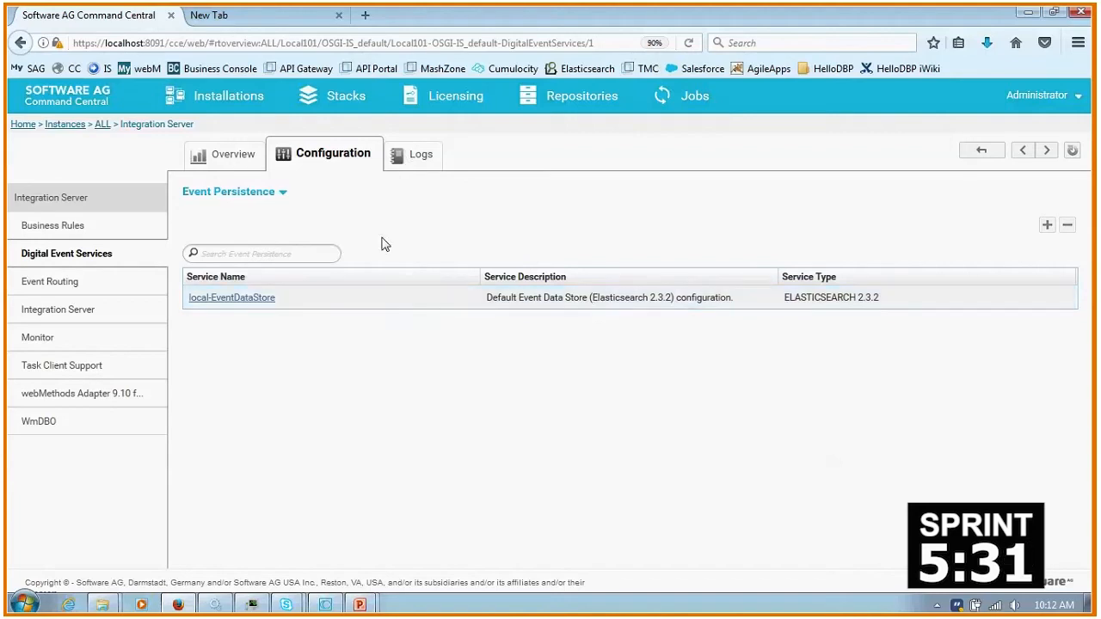
Examine the Event Types and Messaging Services configurations of Digital Event Services
click(283, 194)
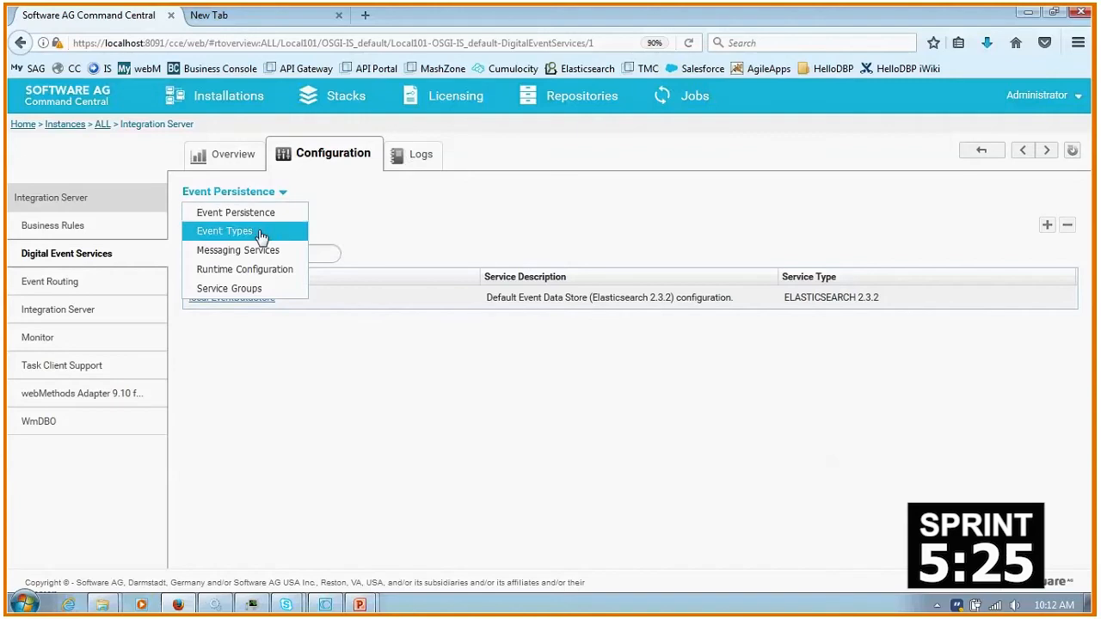
click(270, 197)
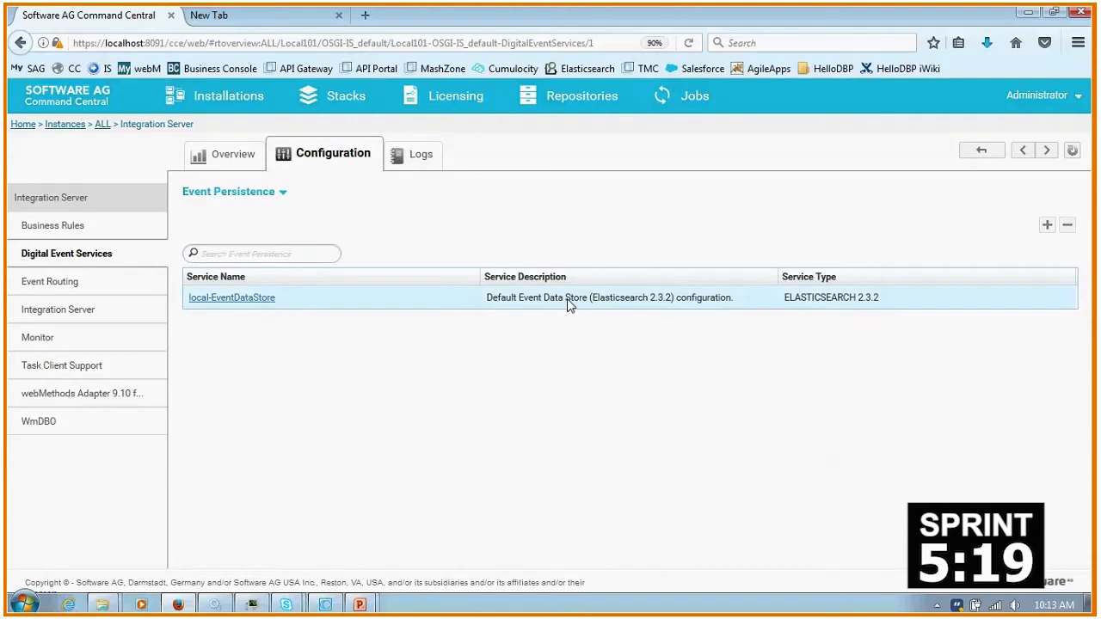
click(275, 195)
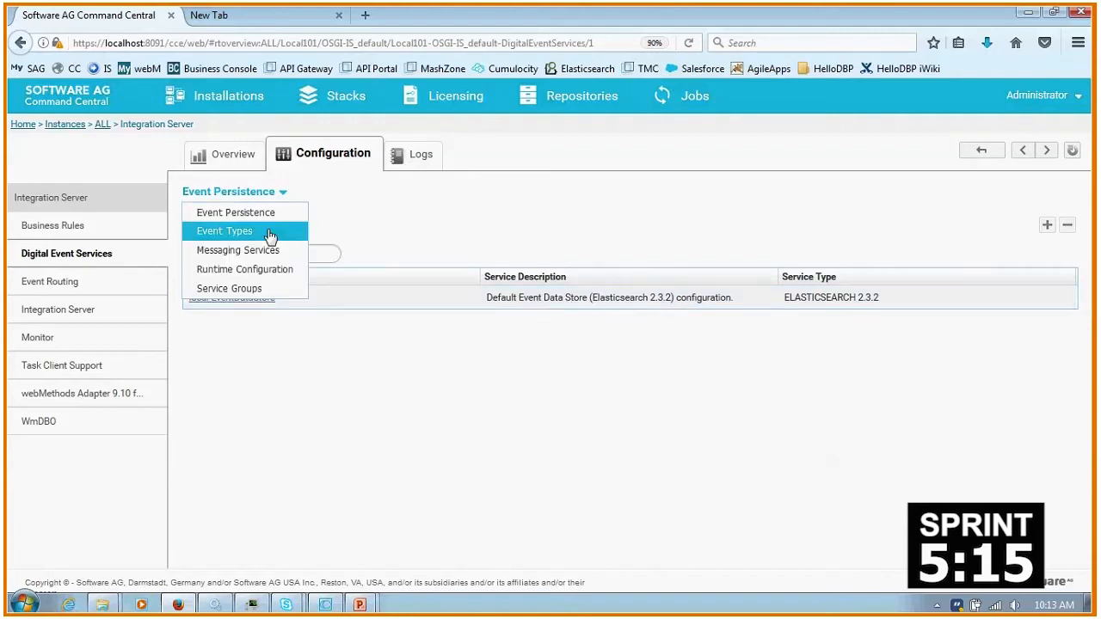
click(269, 233)
click(213, 301)
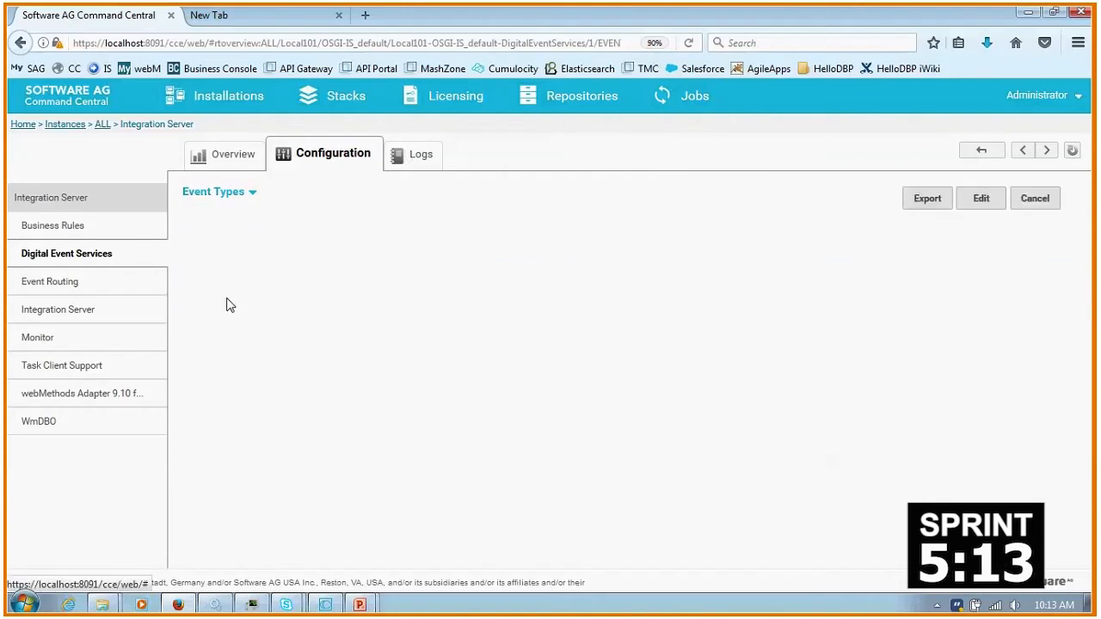
scroll(364, 412, down, 1)
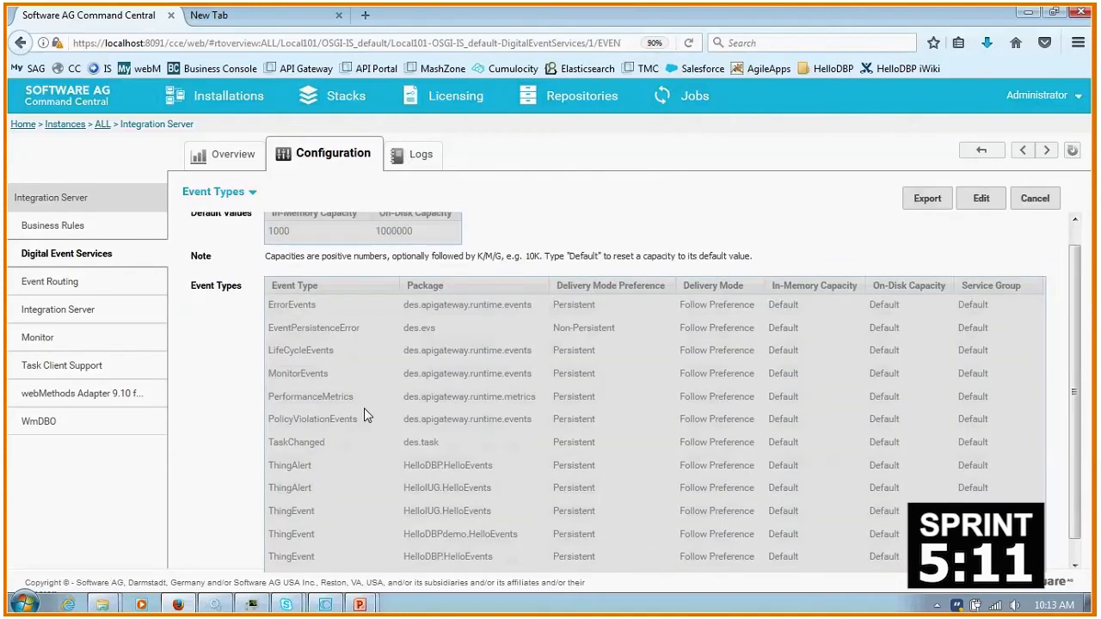
scroll(364, 412, up, 1)
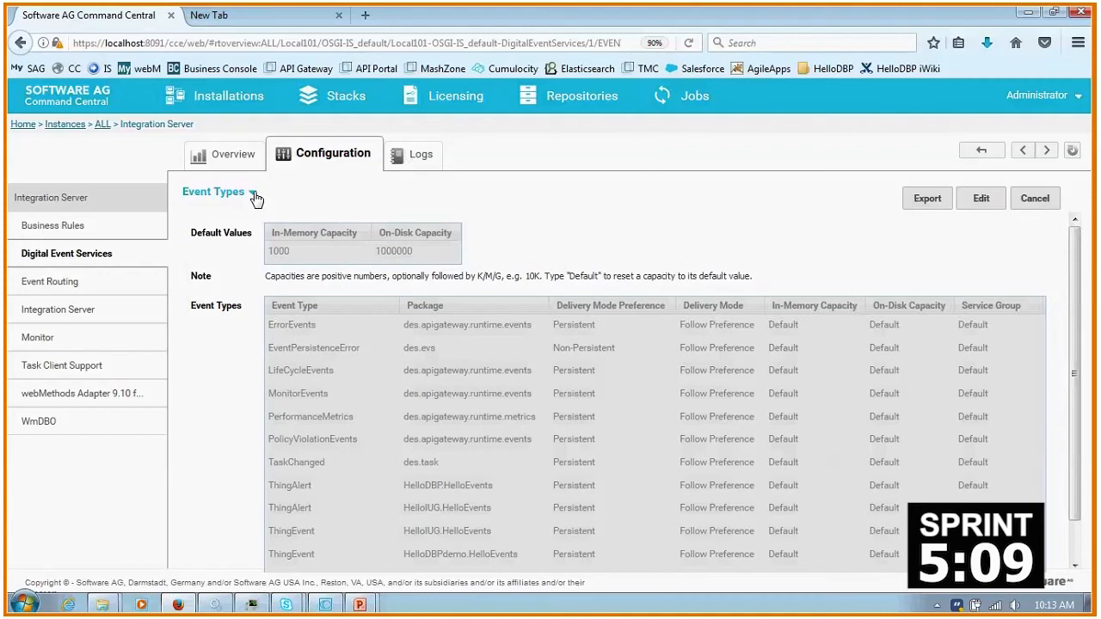
click(254, 197)
click(239, 245)
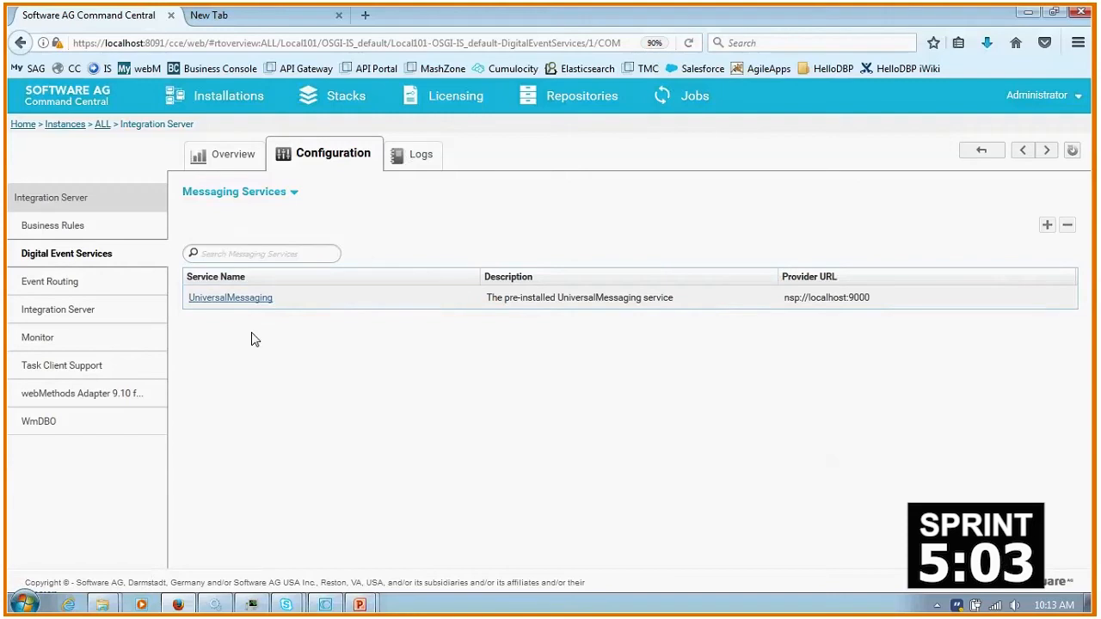
Start a new service group in Digital Event Services with HelloDBPdemo as both its name and description
click(281, 205)
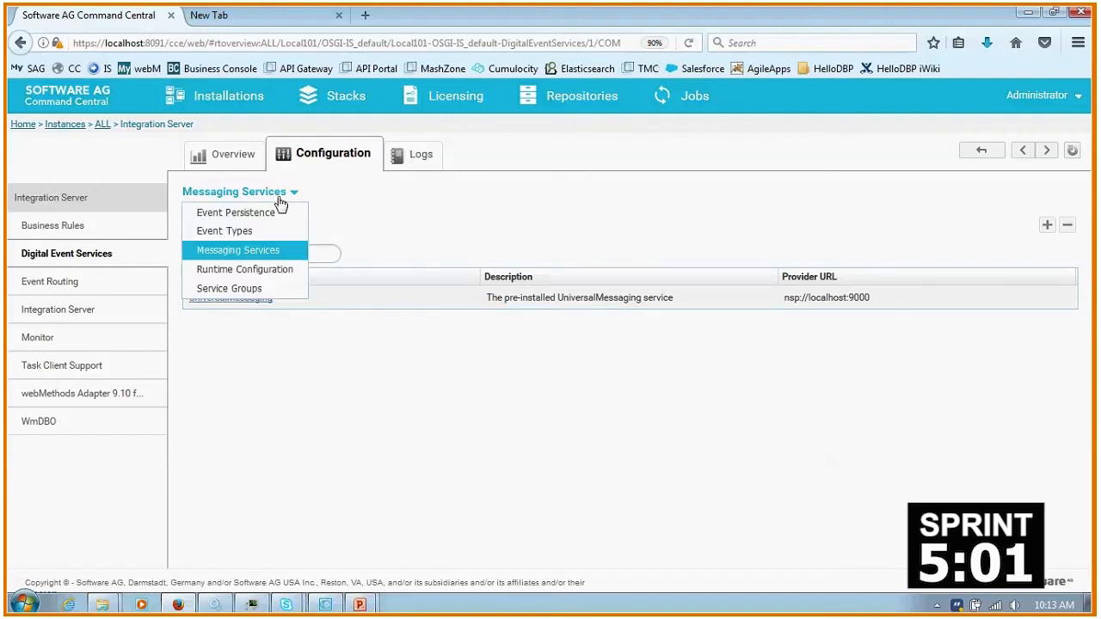
click(264, 291)
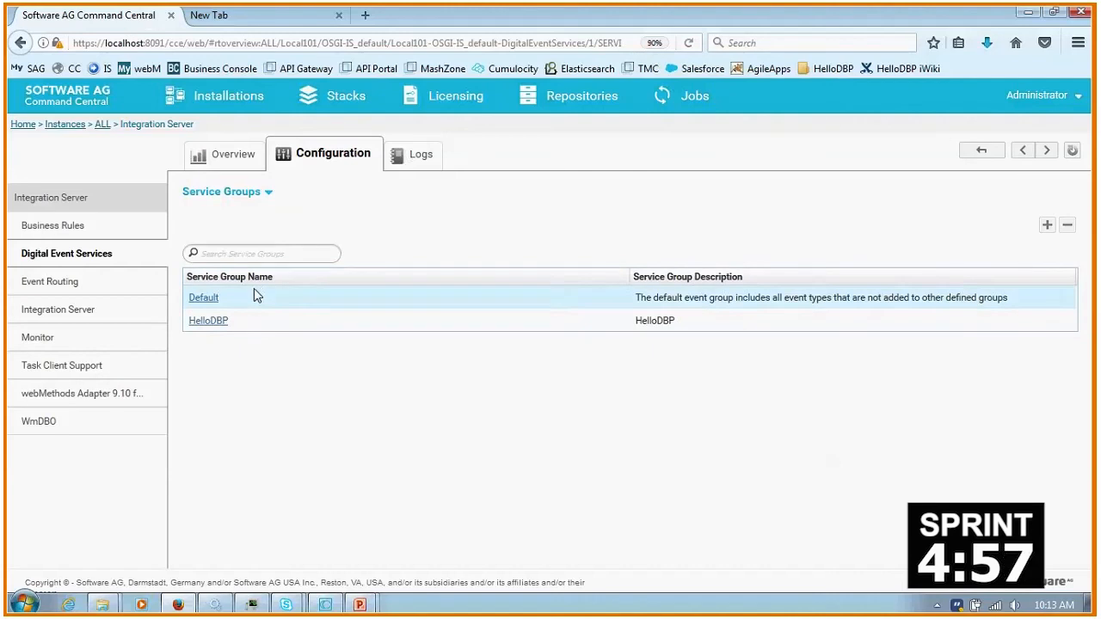
click(1048, 227)
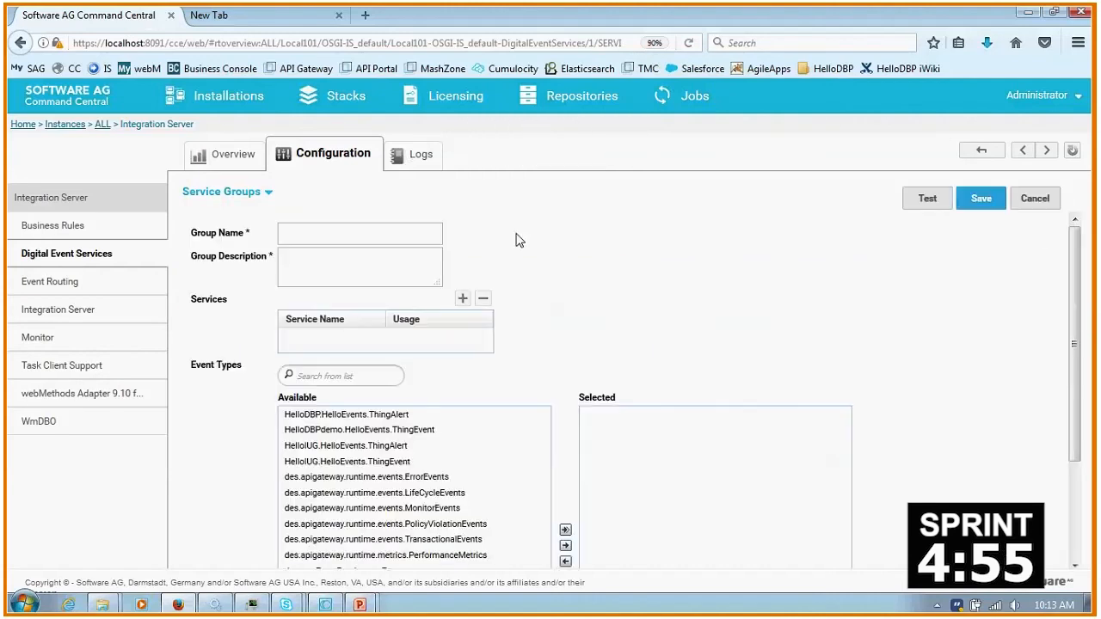
click(329, 230)
key(ctrl+grave)
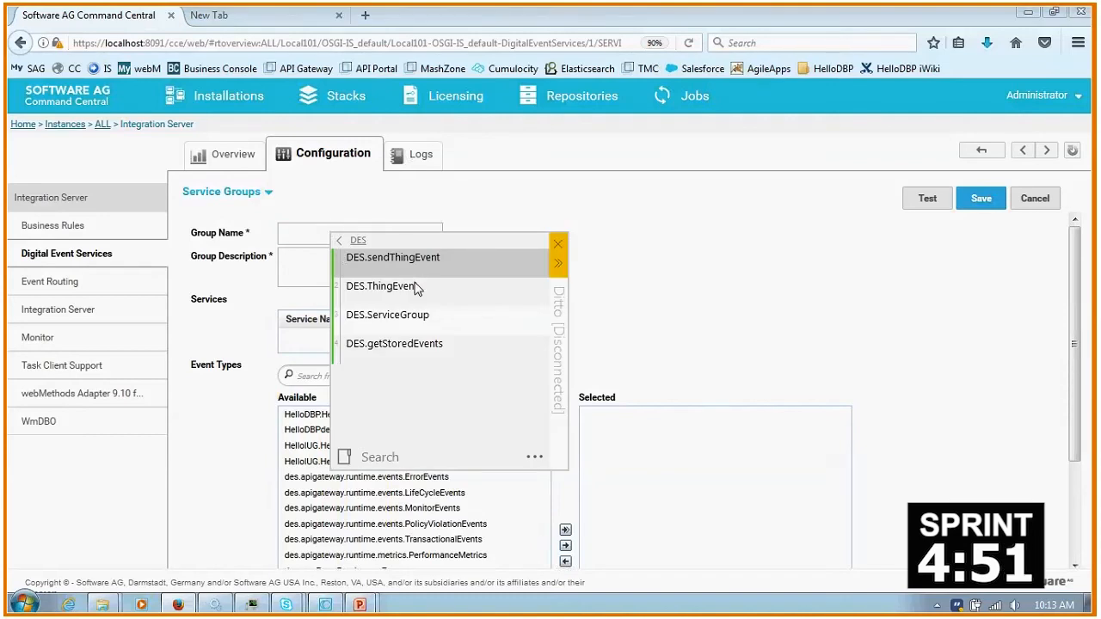
key(Escape)
text(HelloDBPdemo)
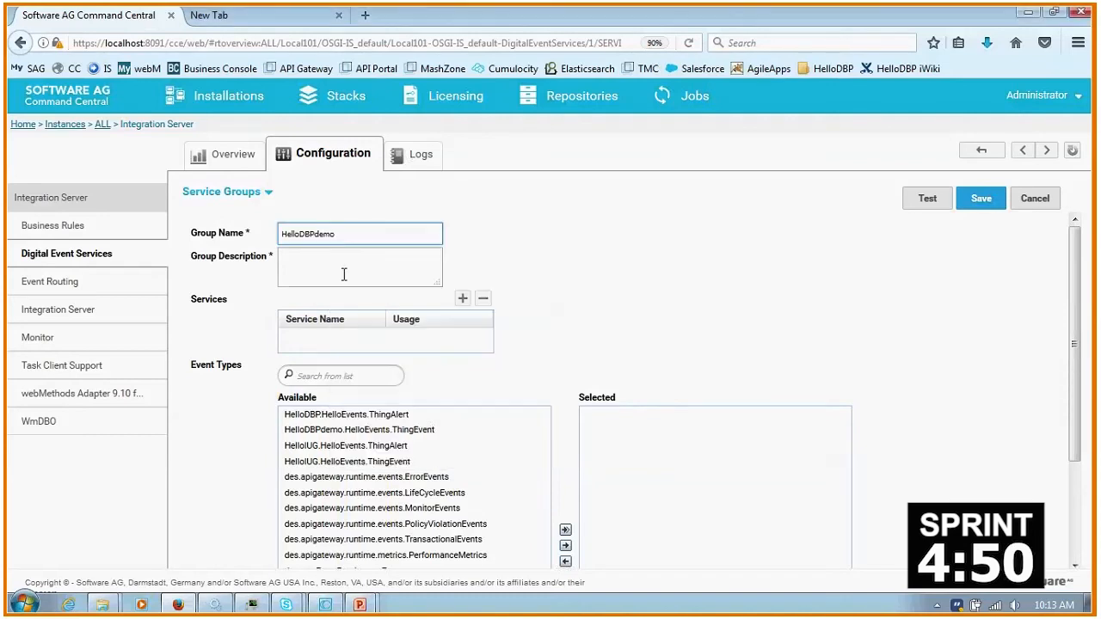
double_click(318, 232)
key(ctrl+c)
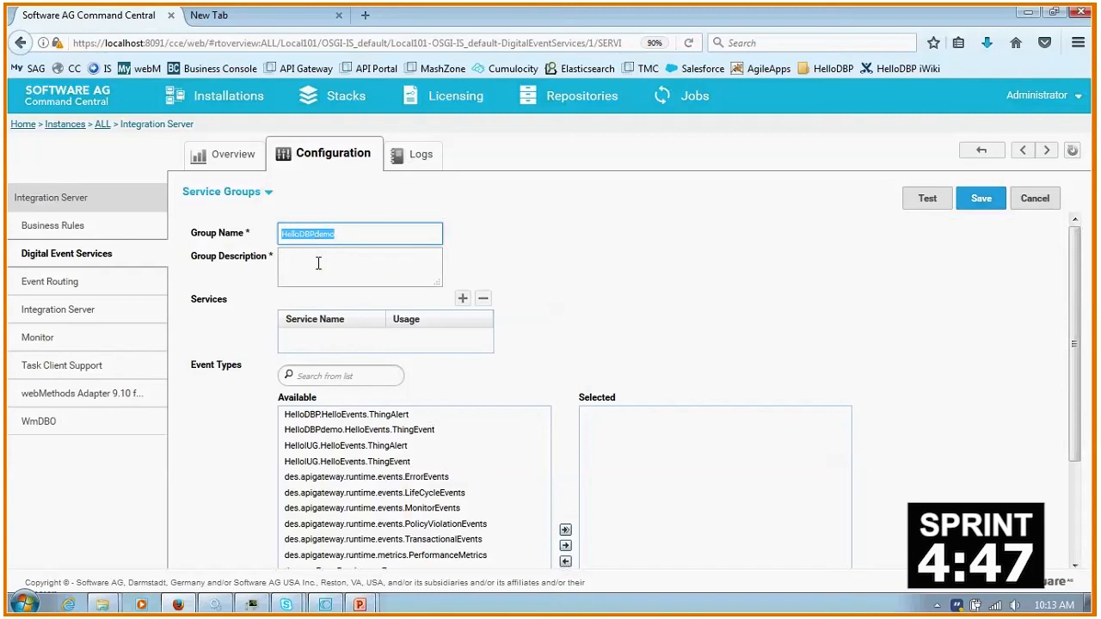
click(319, 263)
key(ctrl+v)
Add the UniversalMessaging service to the group with its usage set to Source and Destination
click(462, 299)
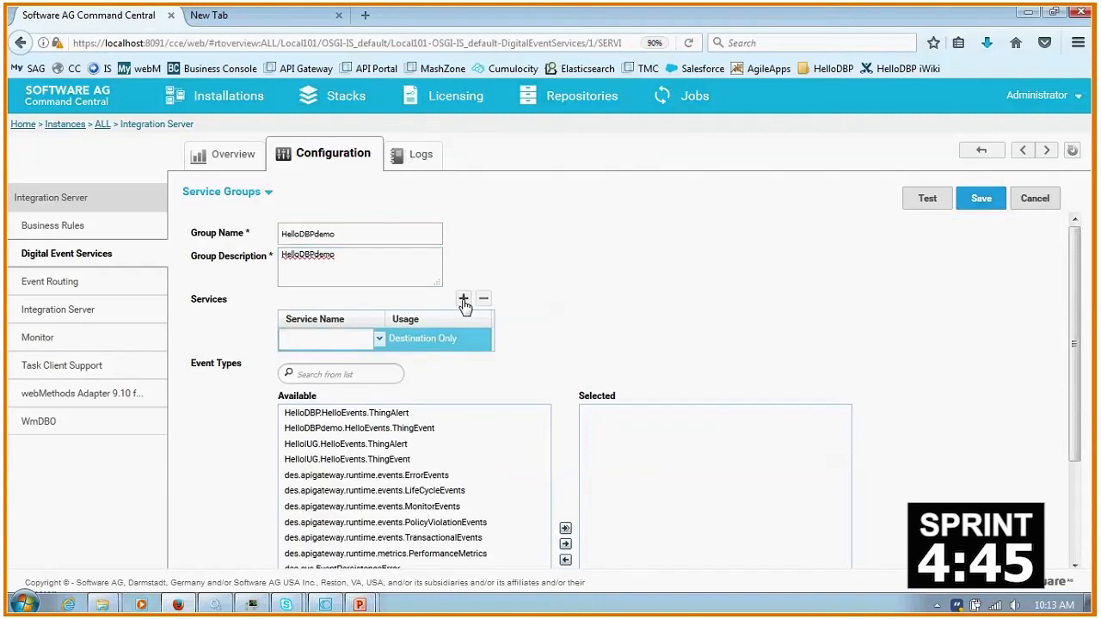
click(378, 339)
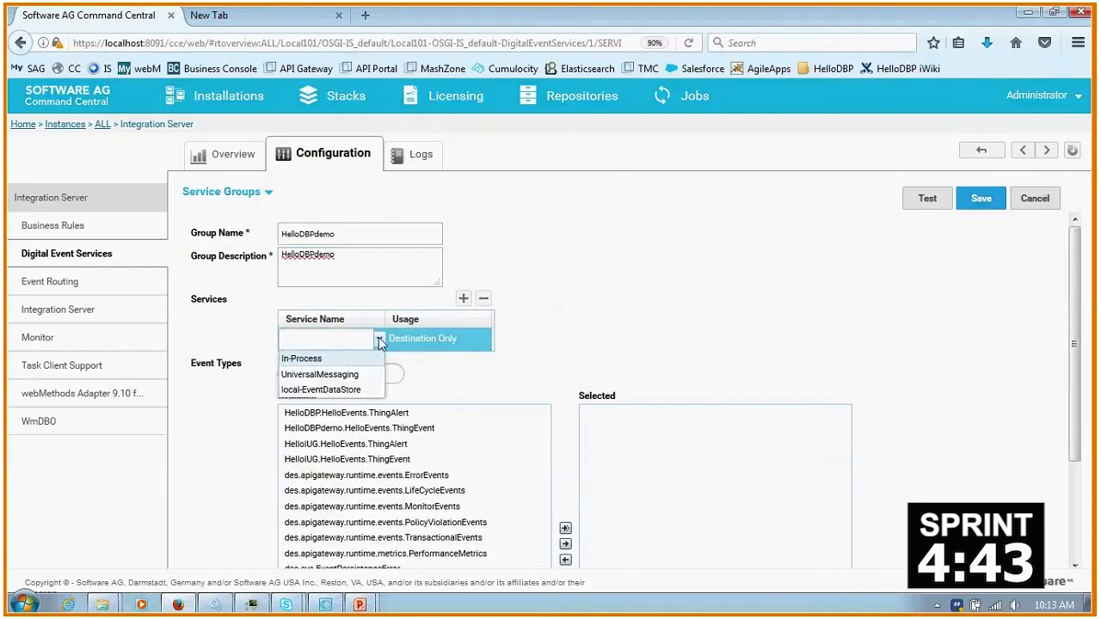
click(348, 372)
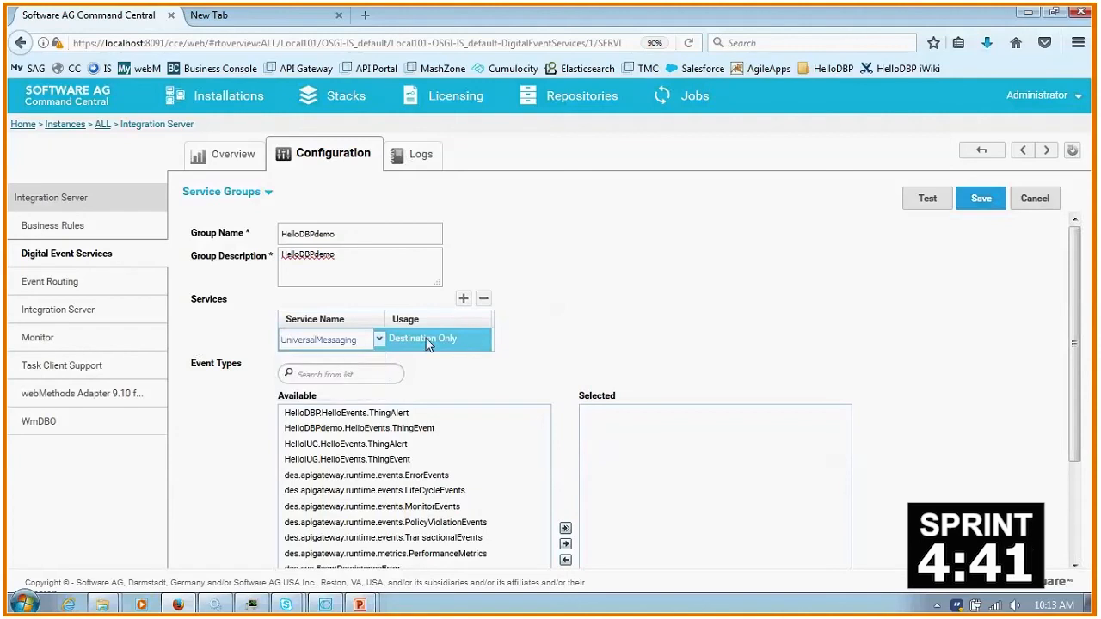
click(476, 340)
click(485, 339)
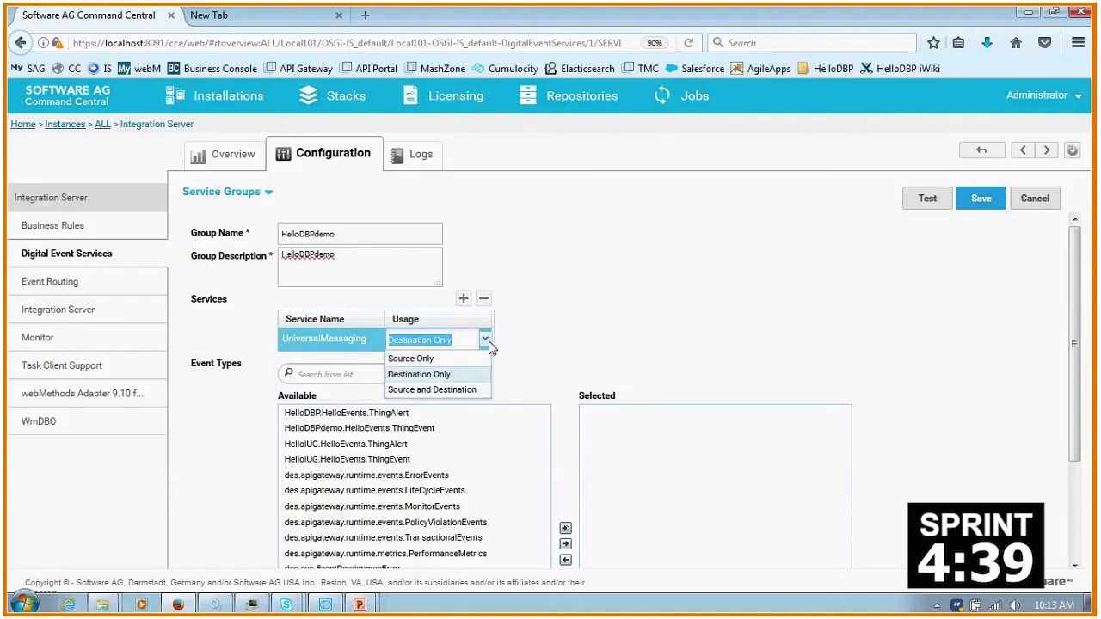
key(Down)
key(Return)
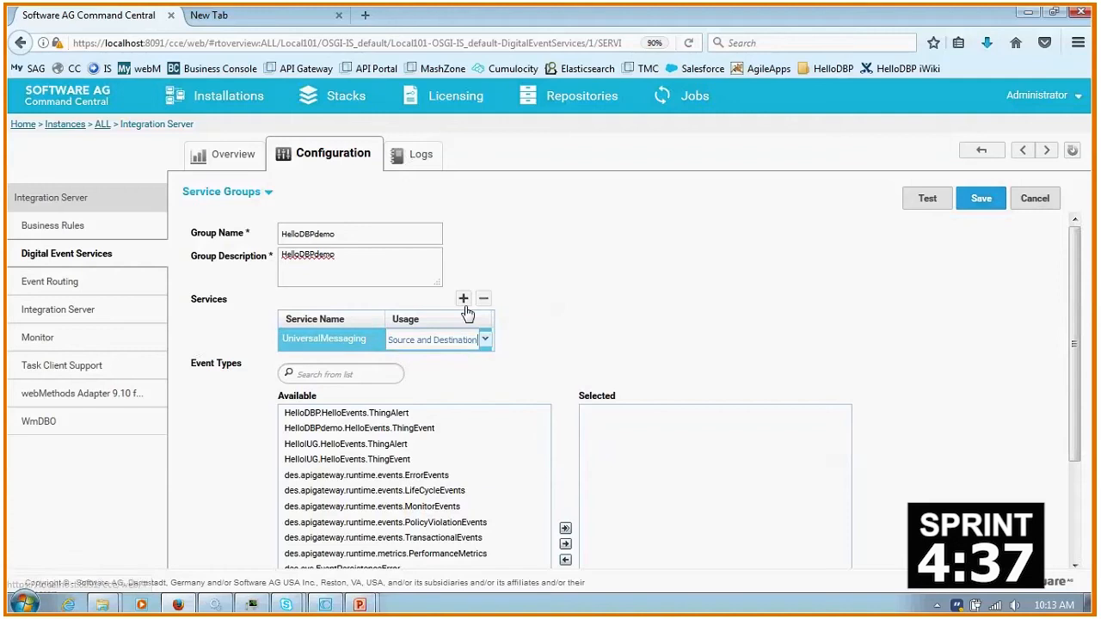
Add the local-EventDataStore service to the group, keeping its usage as Destination Only
click(464, 299)
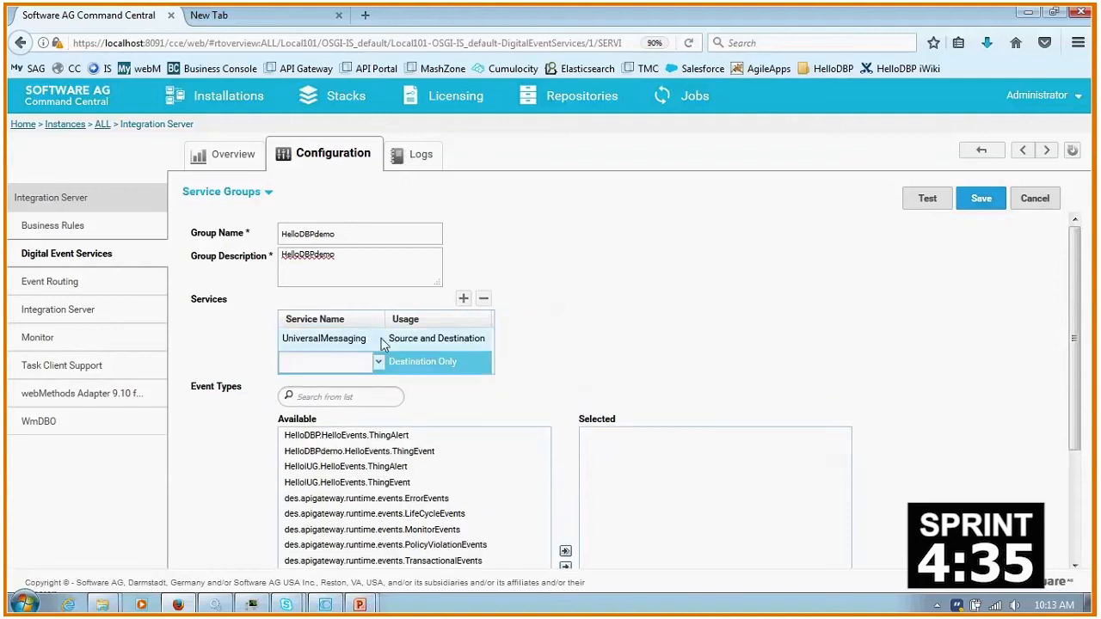
click(379, 361)
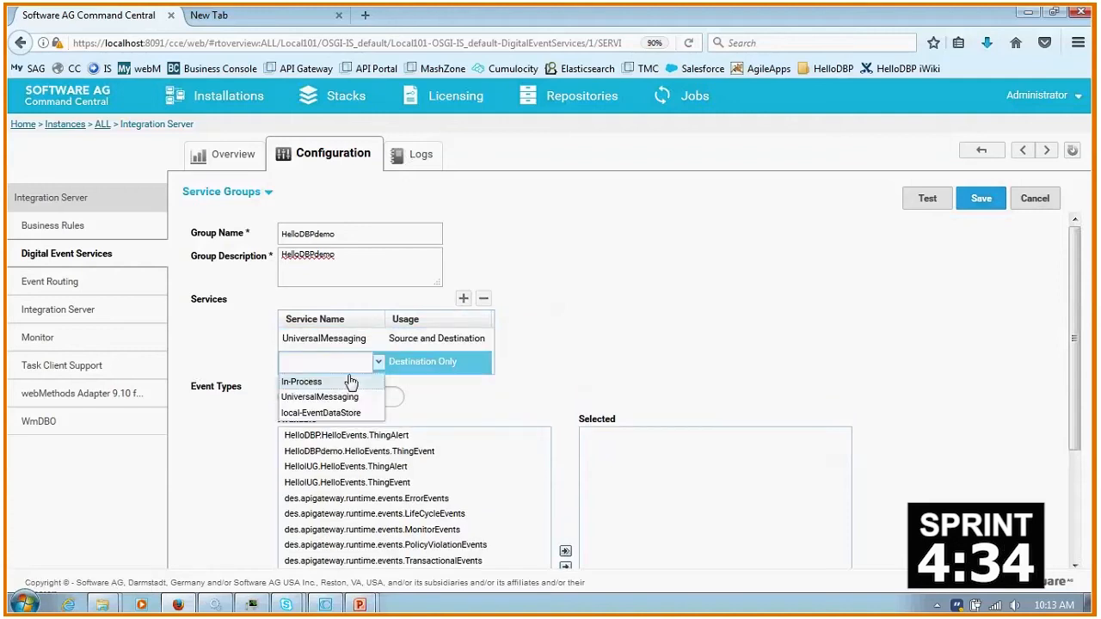
click(320, 413)
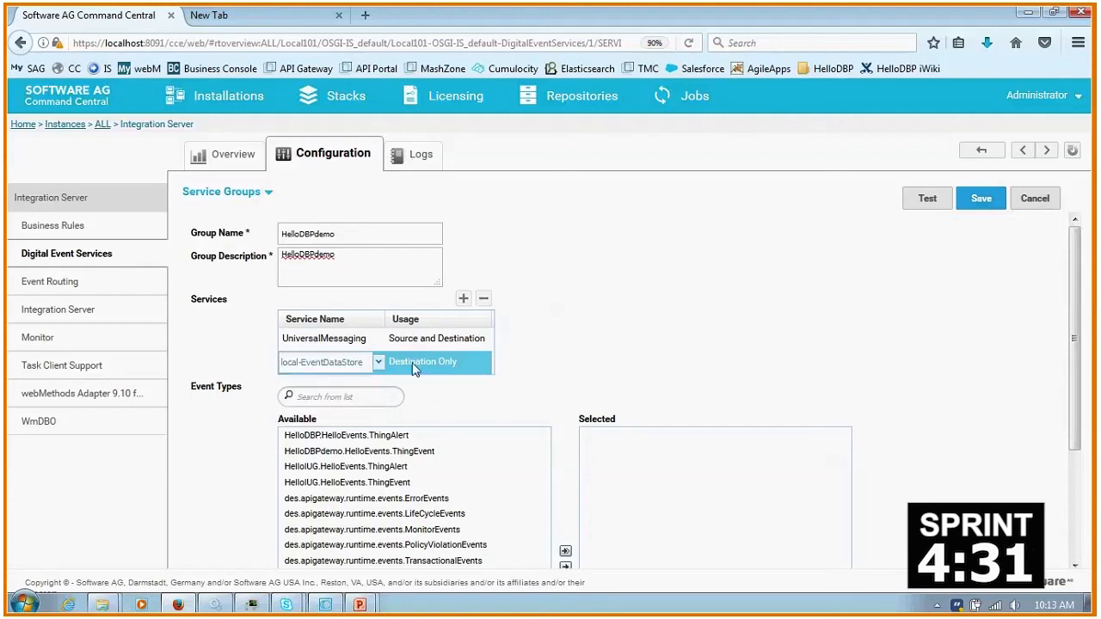
click(536, 367)
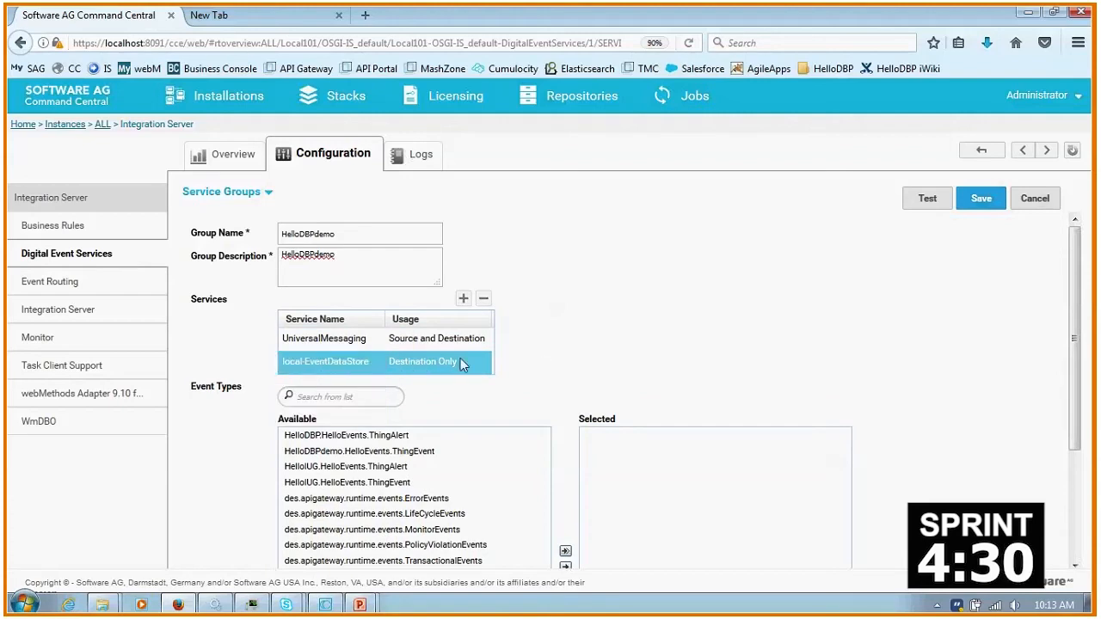
Assign the event type HelloDBPdemo.HelloEvents.ThingEvent to the service group and save the group
click(378, 456)
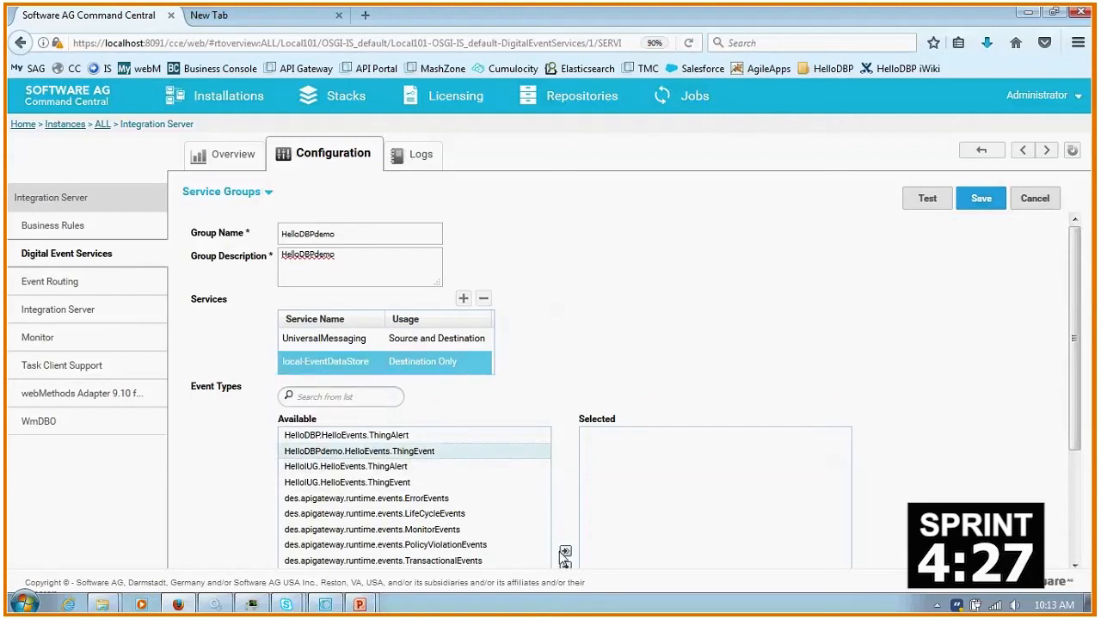
scroll(565, 558, down, 3)
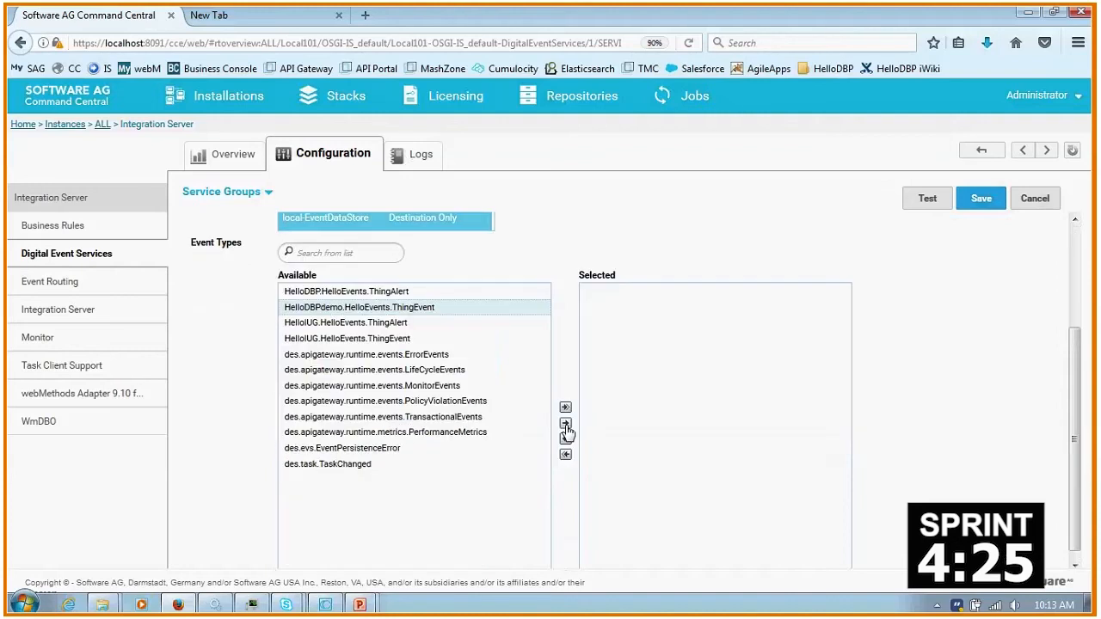
click(565, 425)
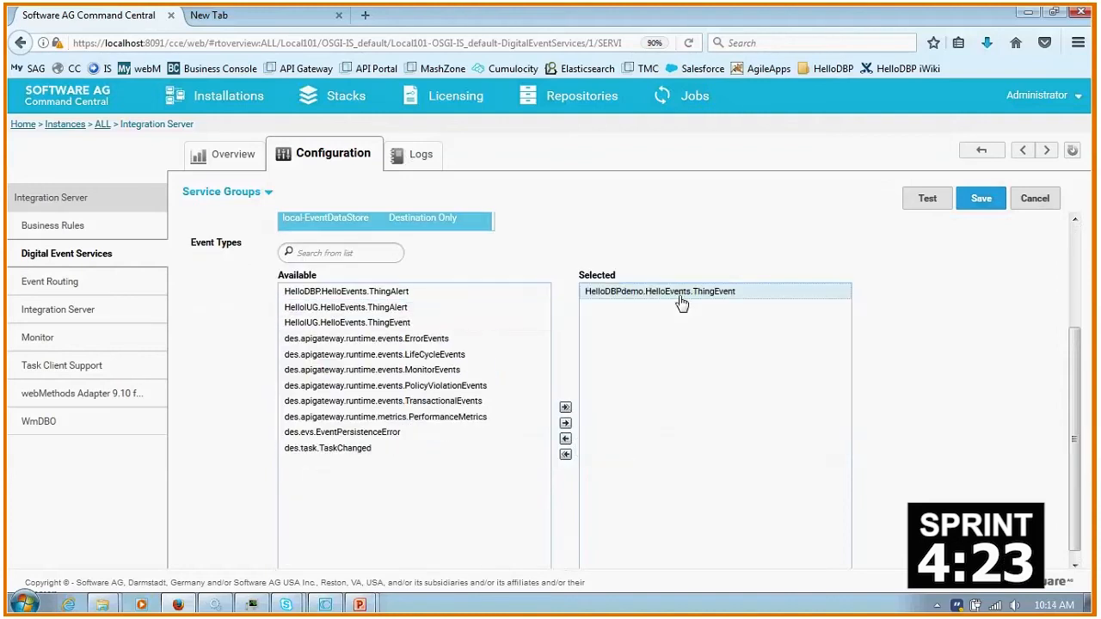
click(979, 199)
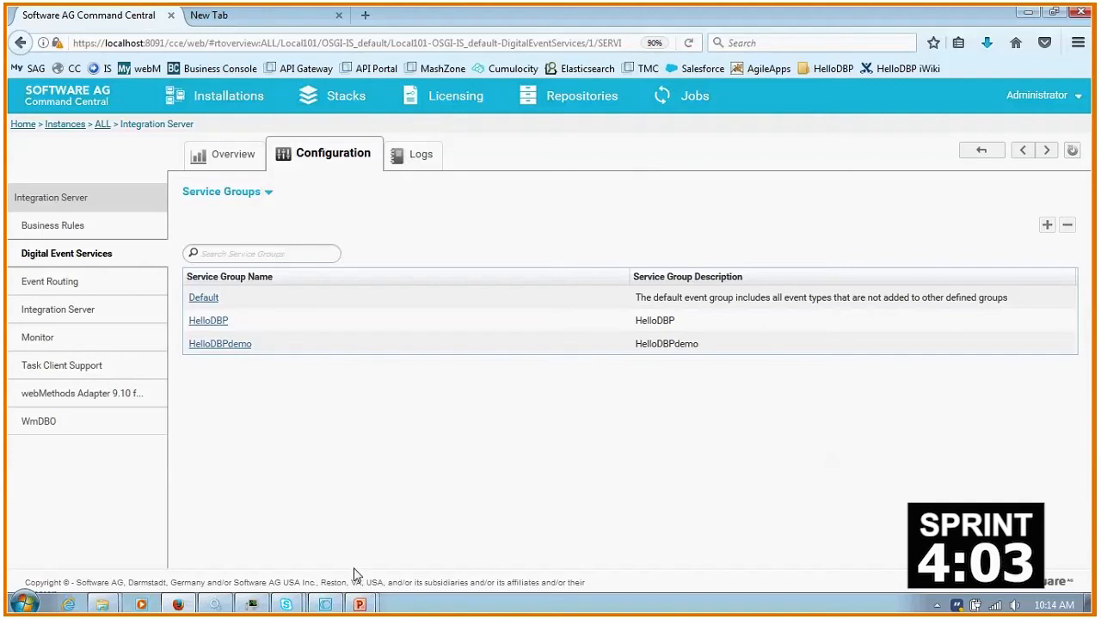
Switch to Software AG Designer and select the document's Id value in the createThing results
mouse_move(327, 611)
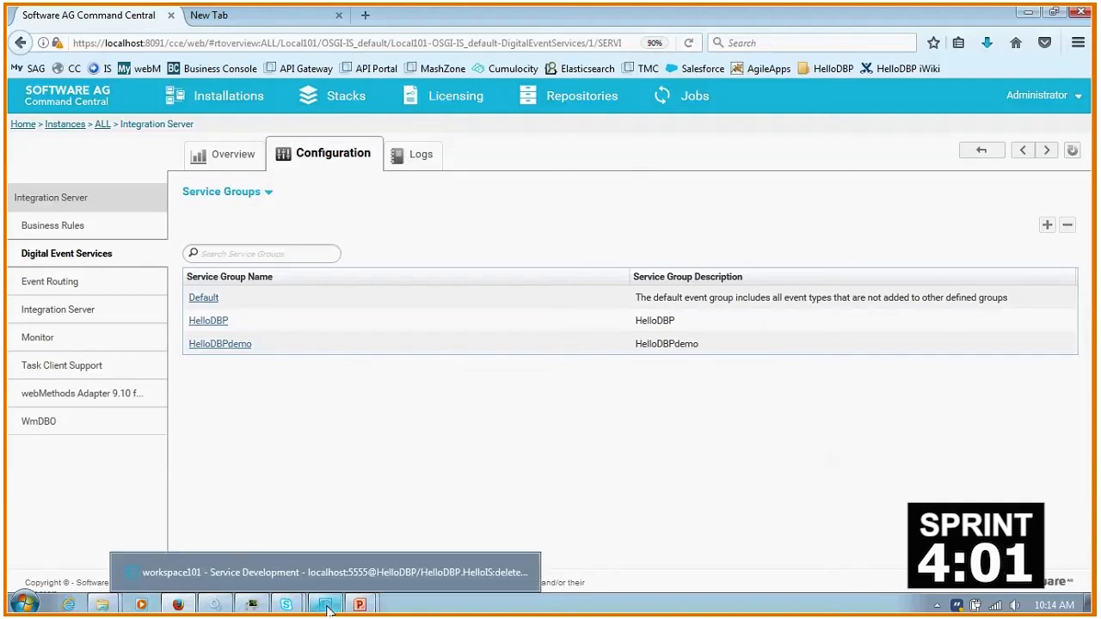
click(384, 575)
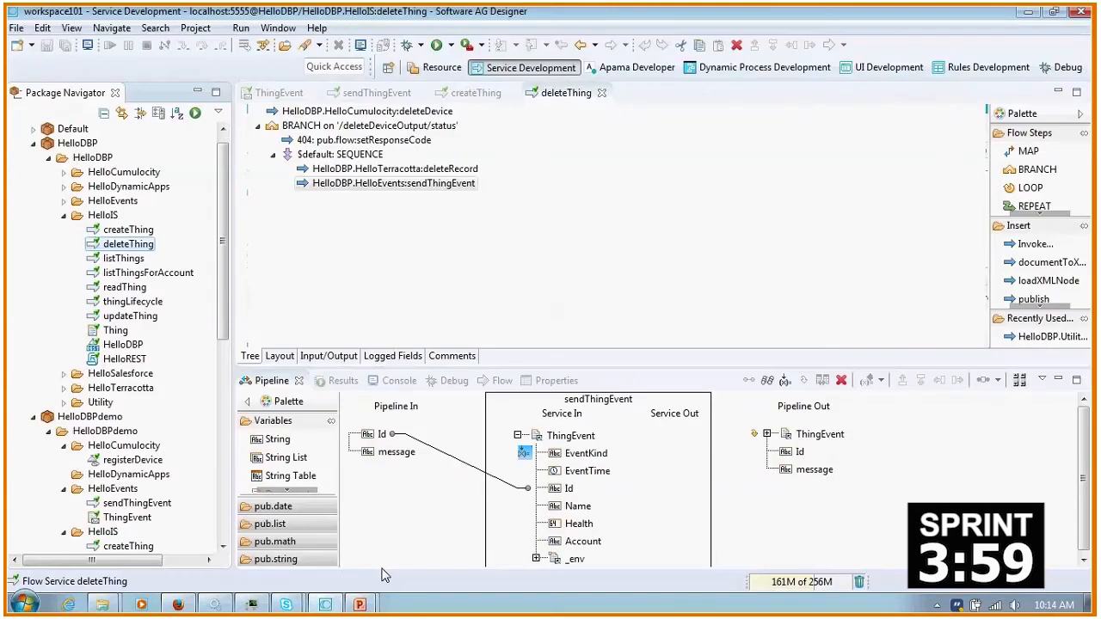
click(325, 381)
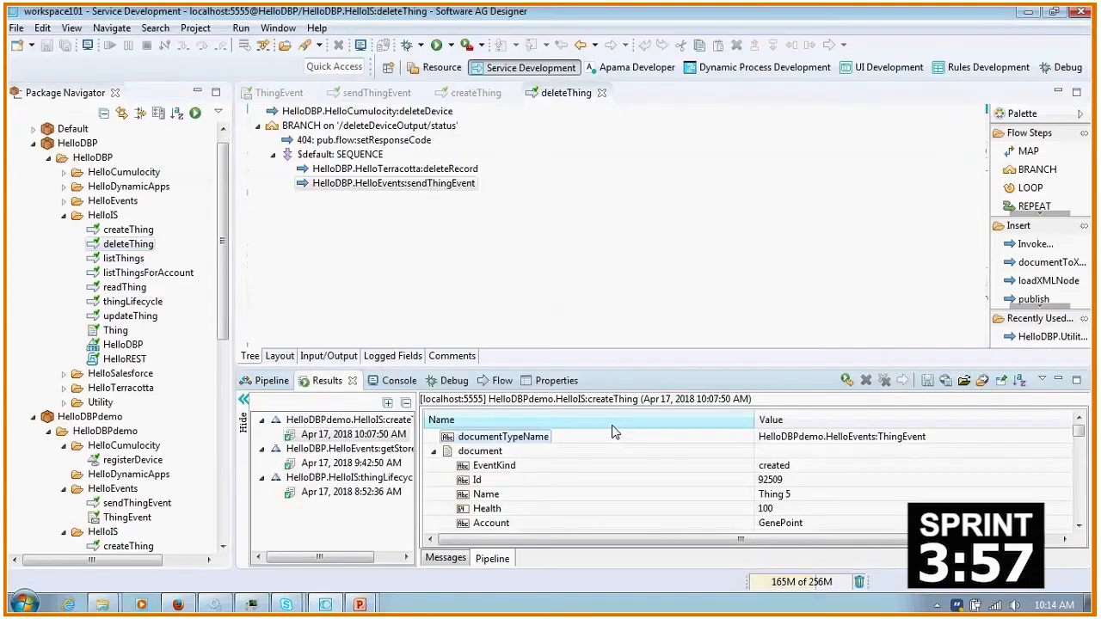
click(479, 482)
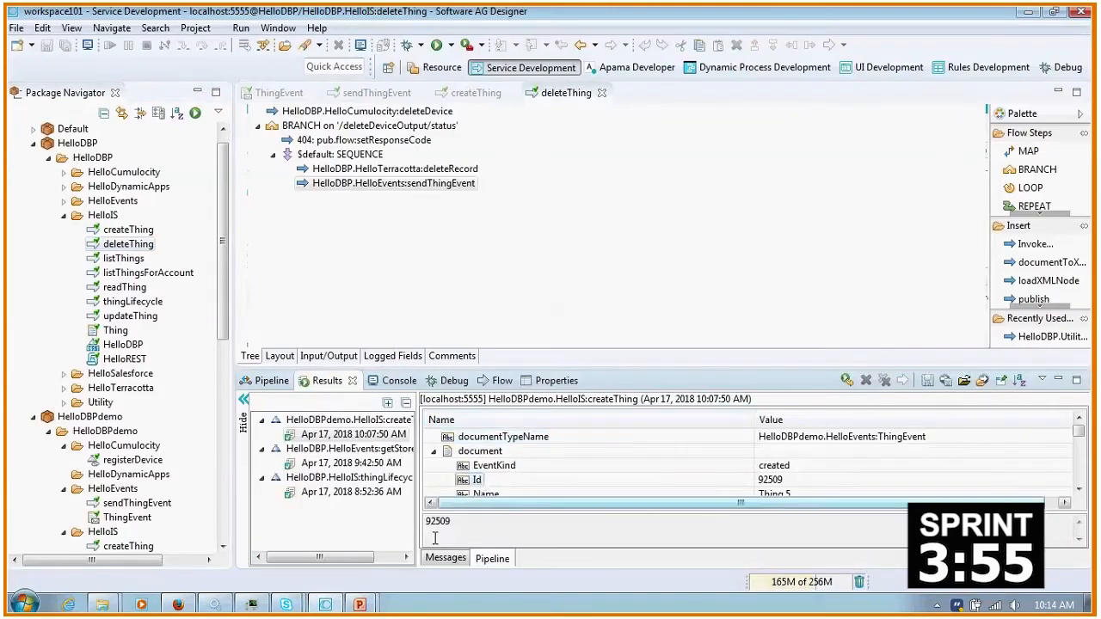
double_click(440, 523)
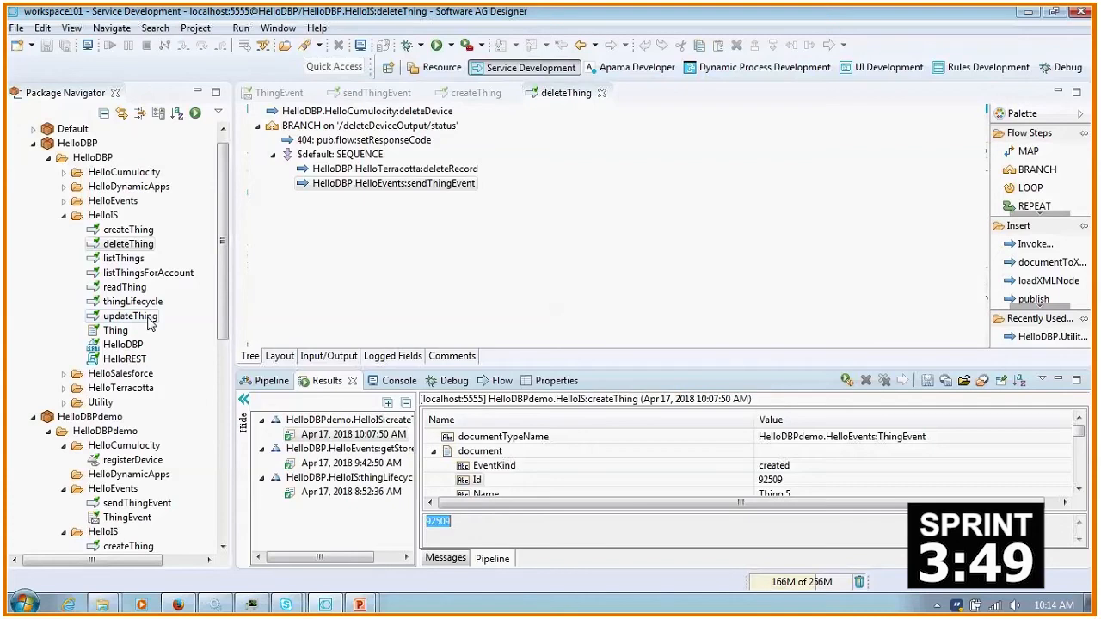
Run the sendThingEvent flow service from HelloDBPdemo's HelloEvents folder and set the EventKind input to updated
click(146, 507)
right_click(146, 508)
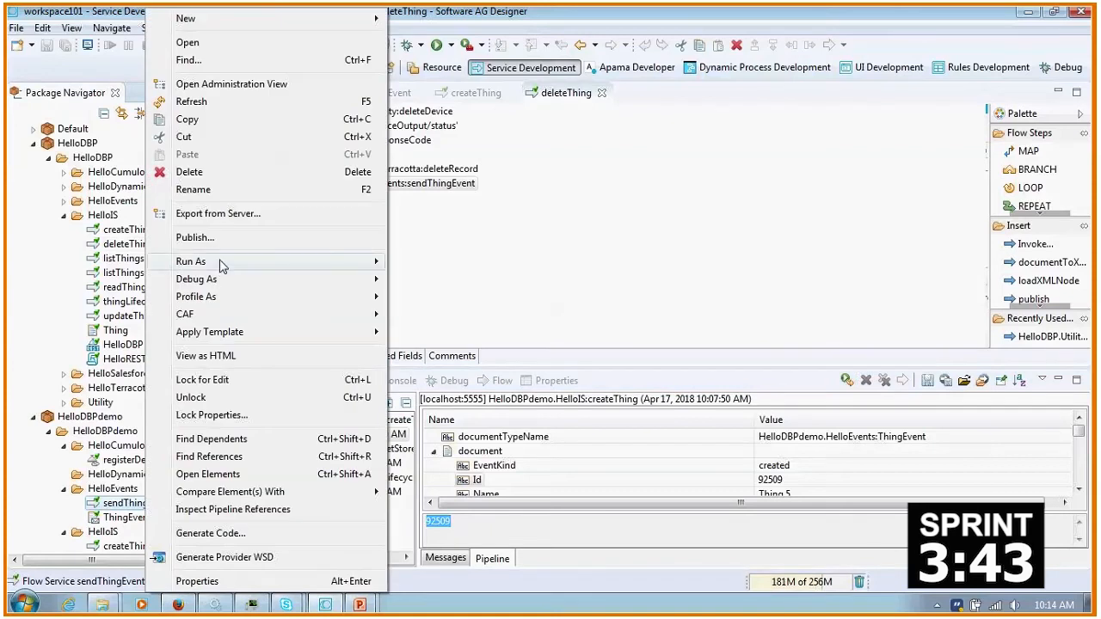
mouse_move(290, 263)
click(440, 266)
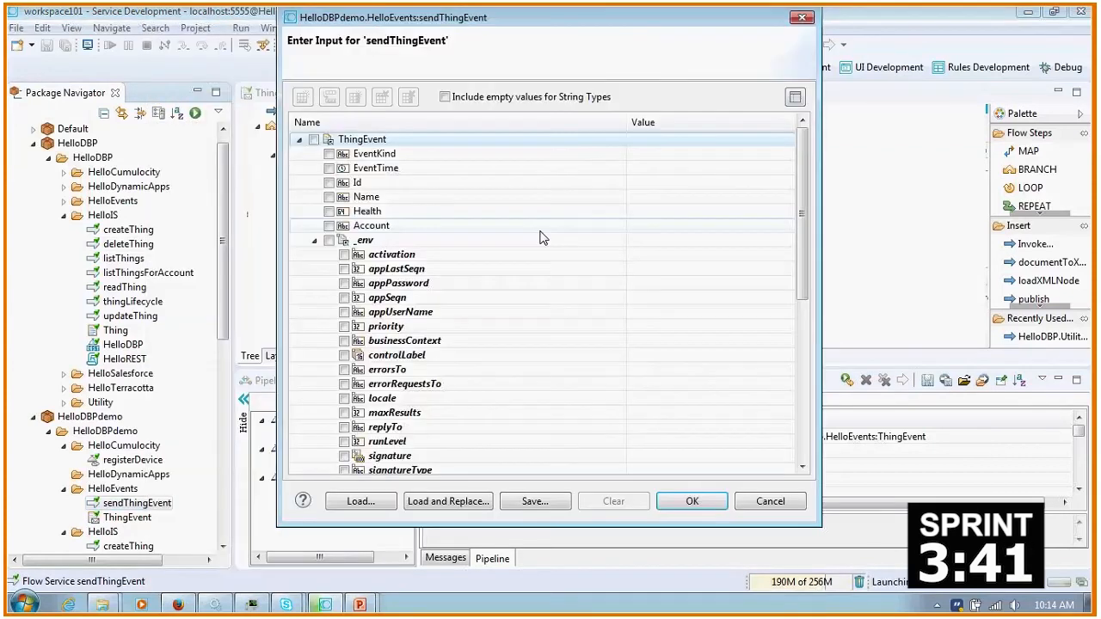
click(641, 155)
click(787, 154)
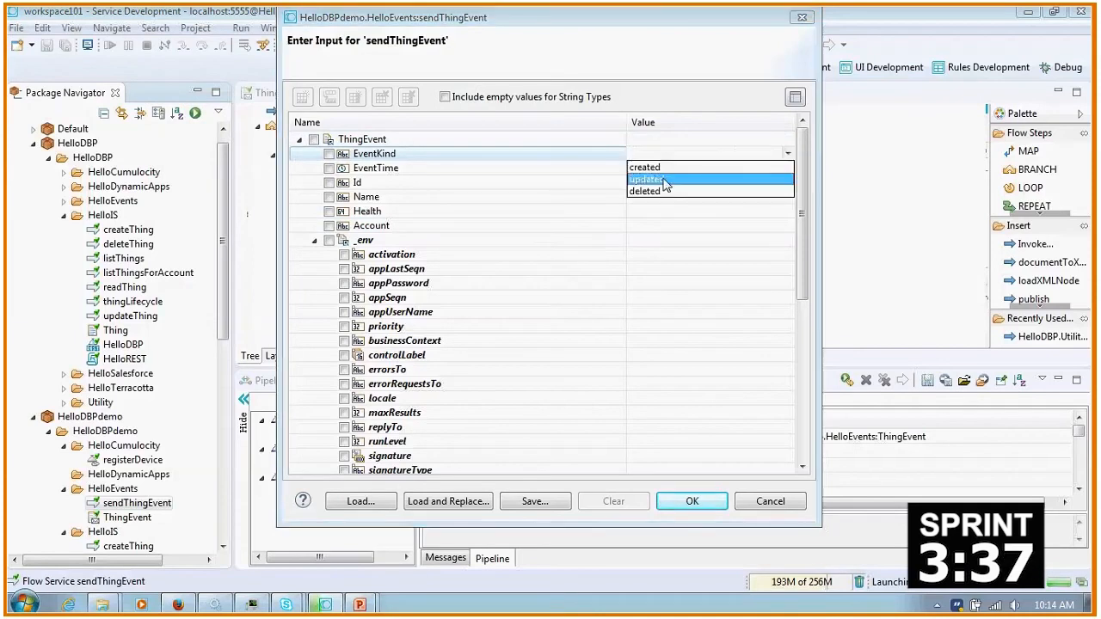
click(640, 177)
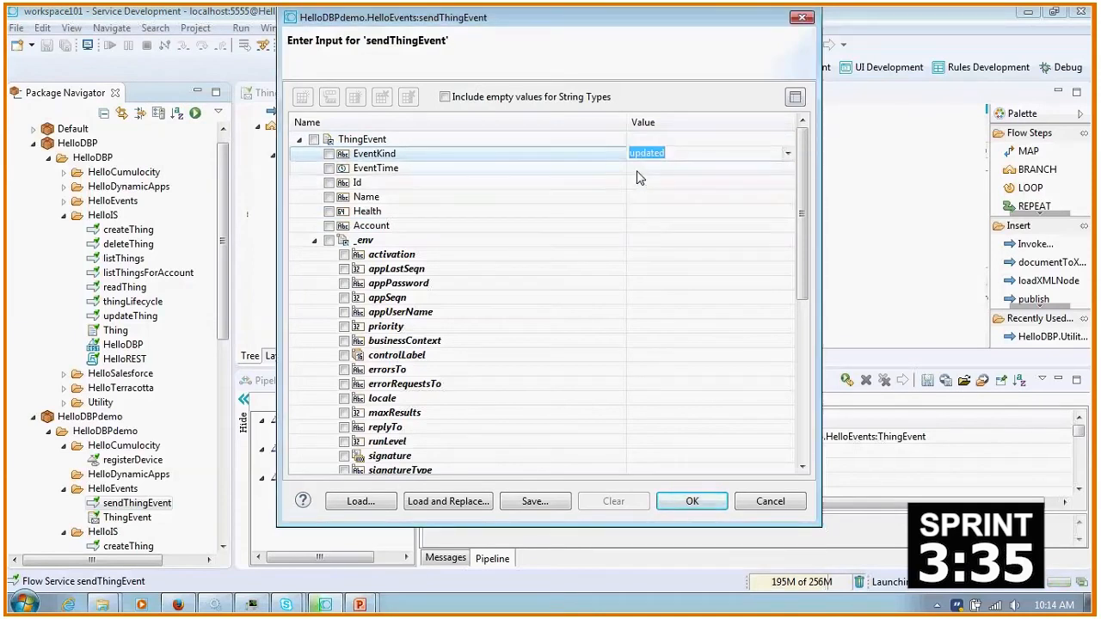
Cancel the open sendThingEvent input dialog, run the service again and set its EventKind input to updated
click(641, 177)
click(763, 503)
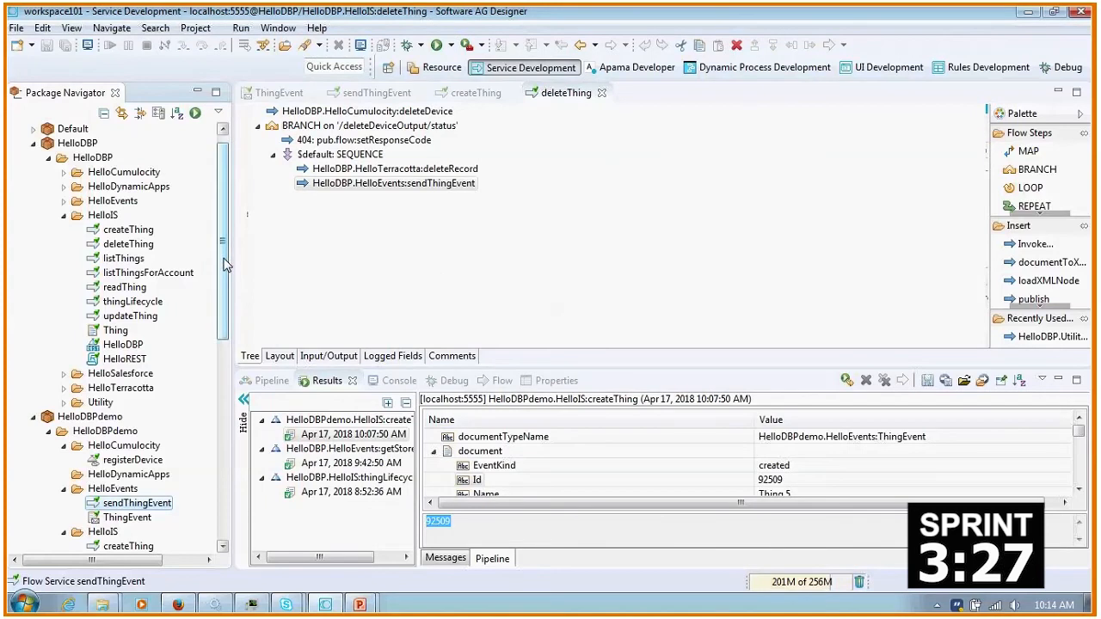
key(shift+F10)
mouse_move(242, 255)
click(421, 261)
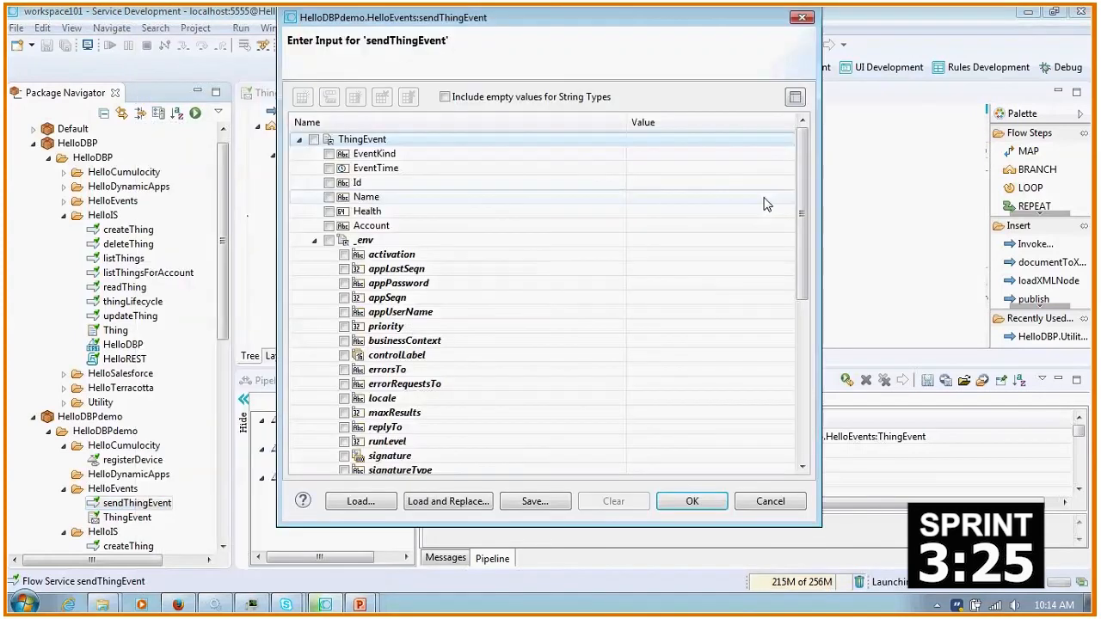
click(774, 154)
click(788, 153)
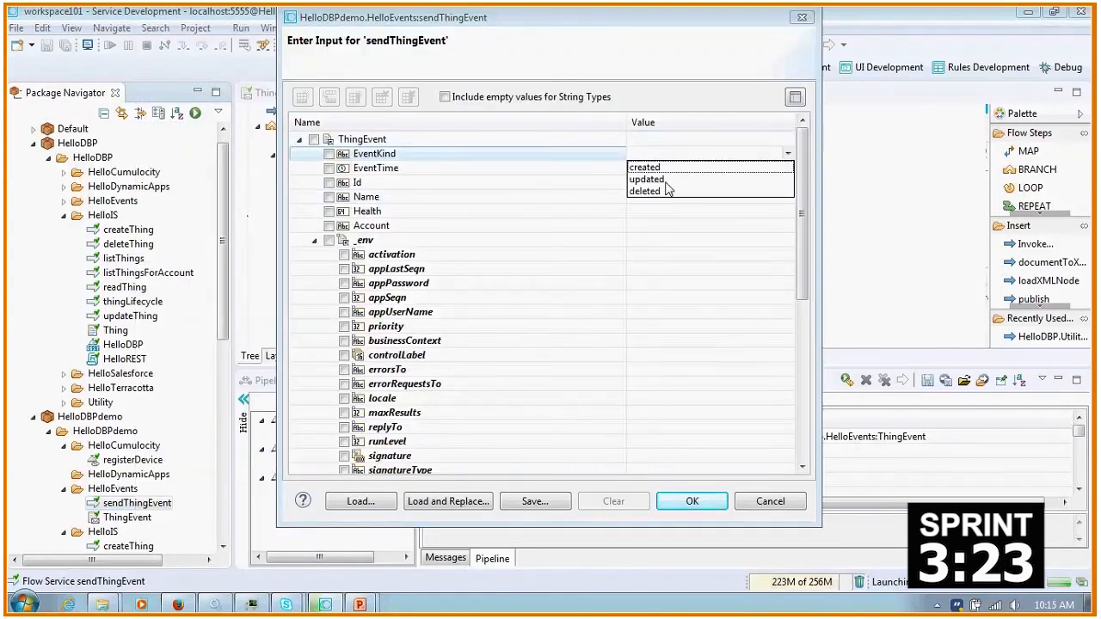
click(647, 178)
Set the Id input to 92509 and Health to 100, and submit the sendThingEvent run
click(639, 187)
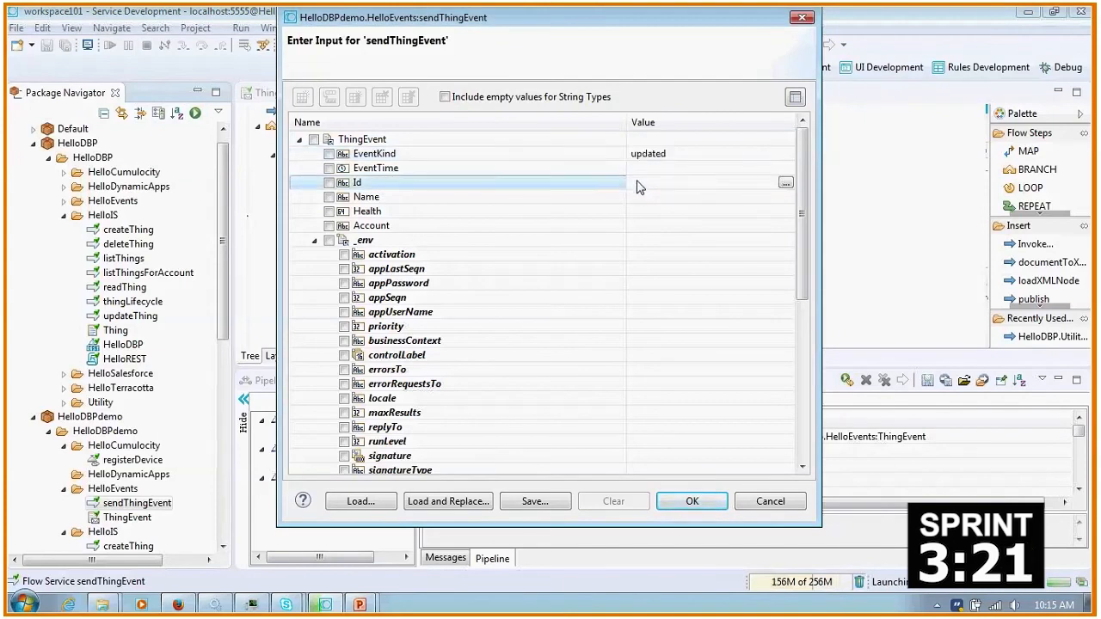
text(92509)
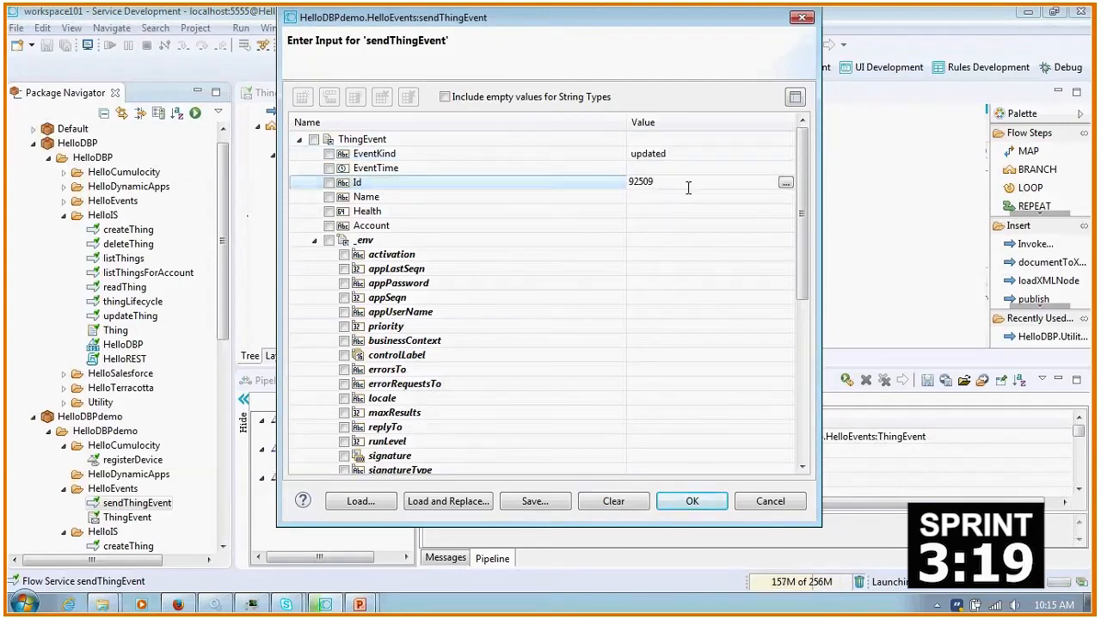
click(651, 197)
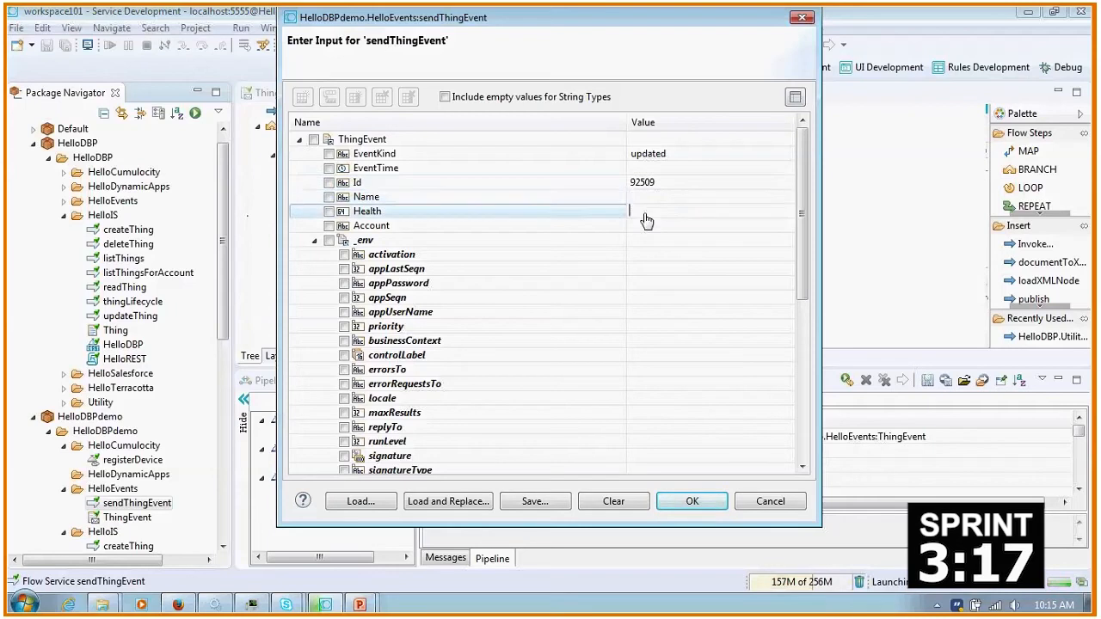
click(656, 217)
text(1)
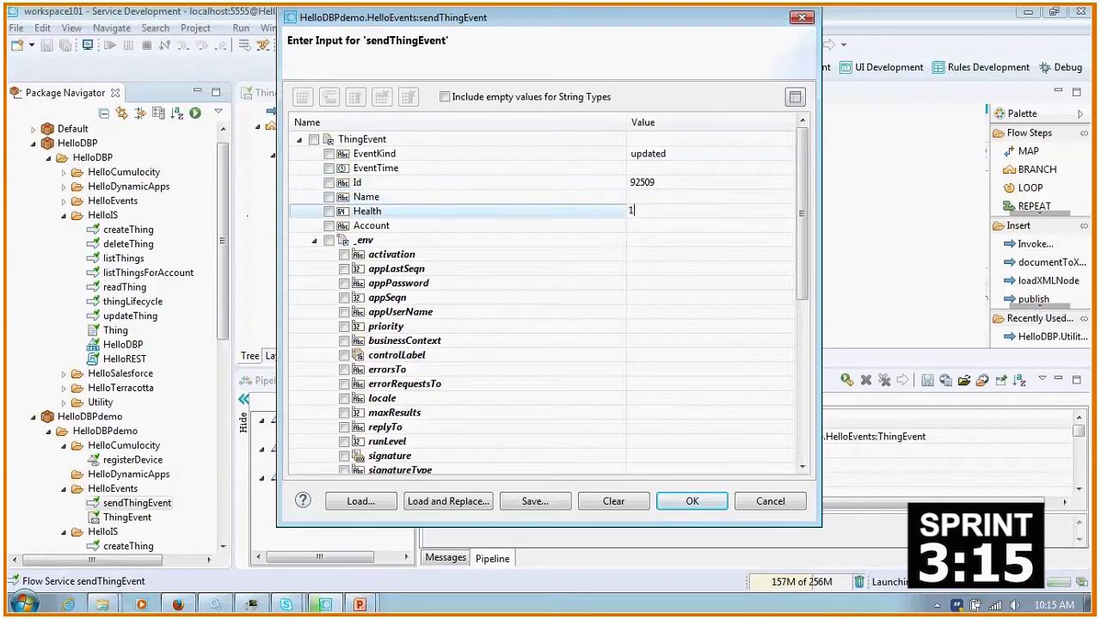
text(00)
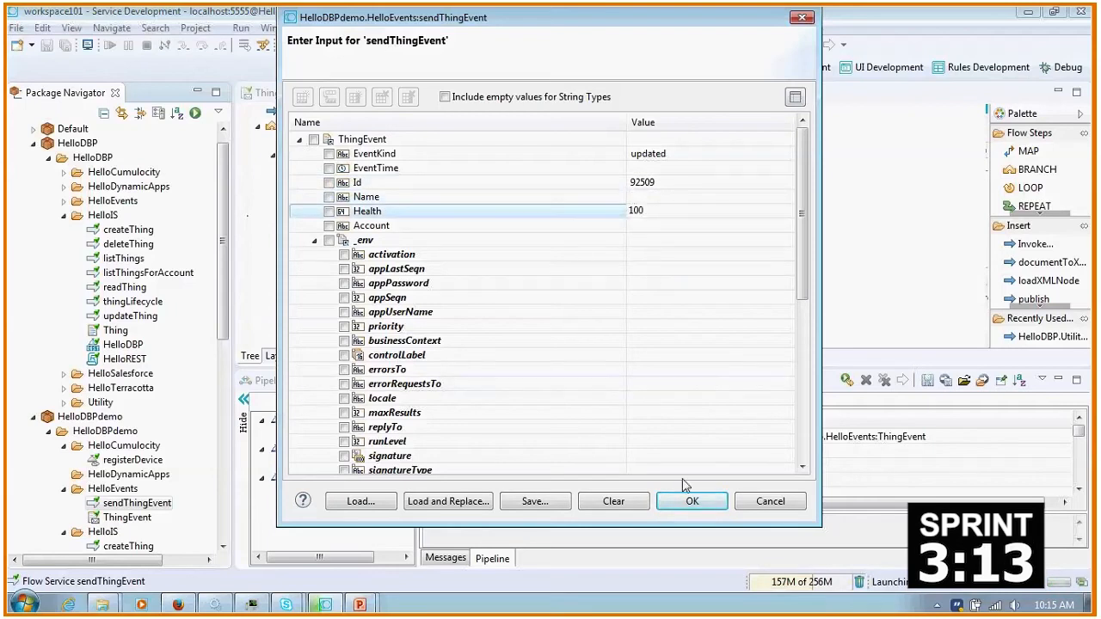
click(704, 505)
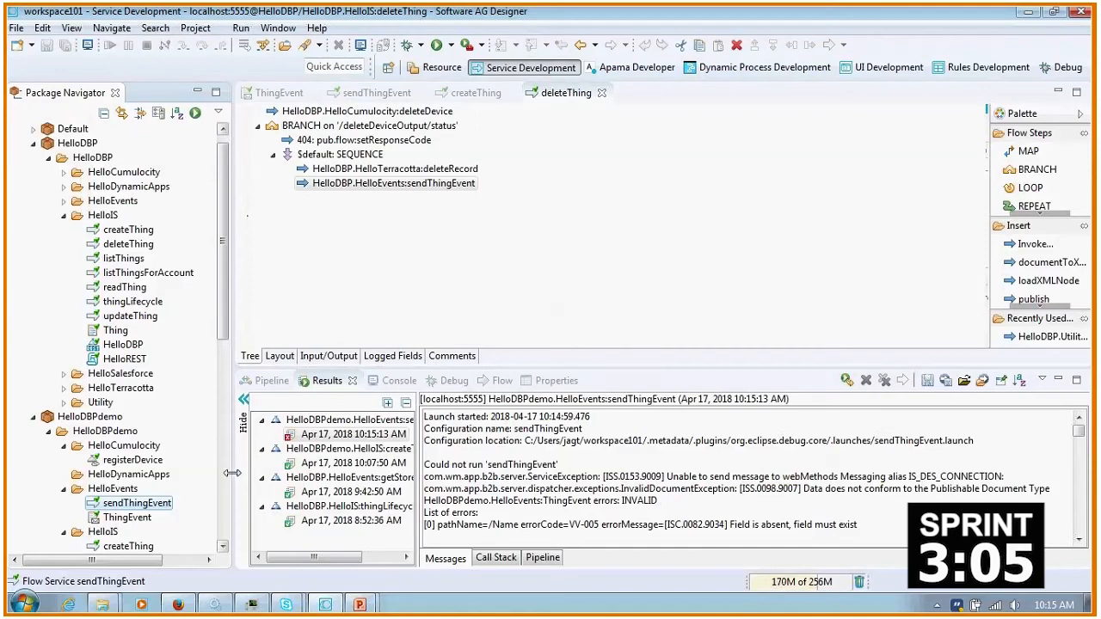
Open HelloDBPdemo's ThingEvent document type, set its Validate when published property to False and save it
double_click(129, 518)
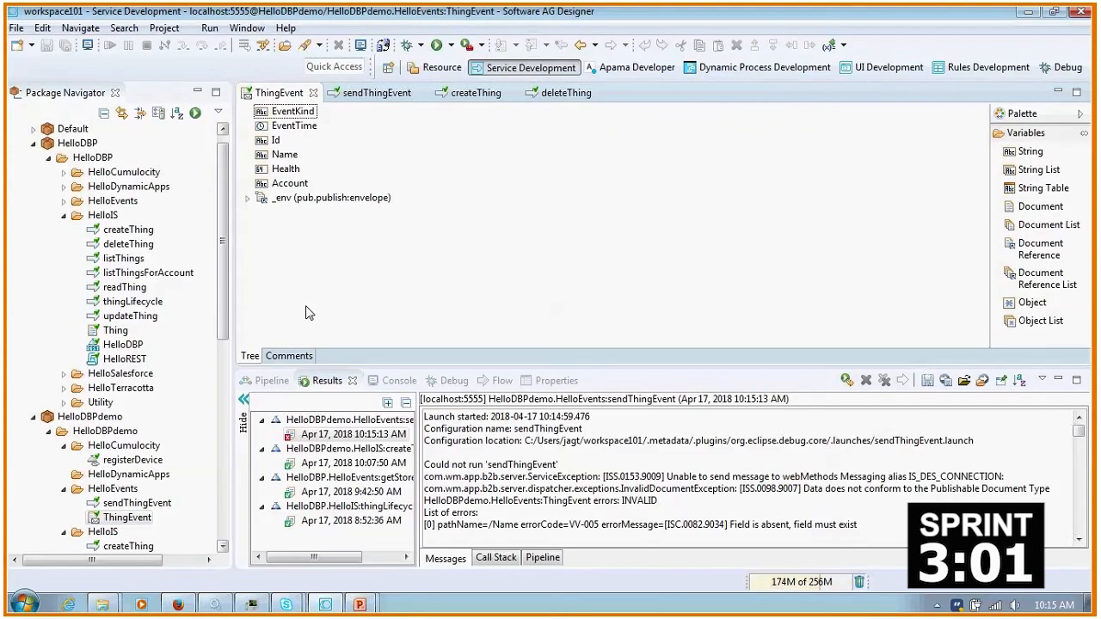
click(556, 380)
scroll(647, 493, down, 3)
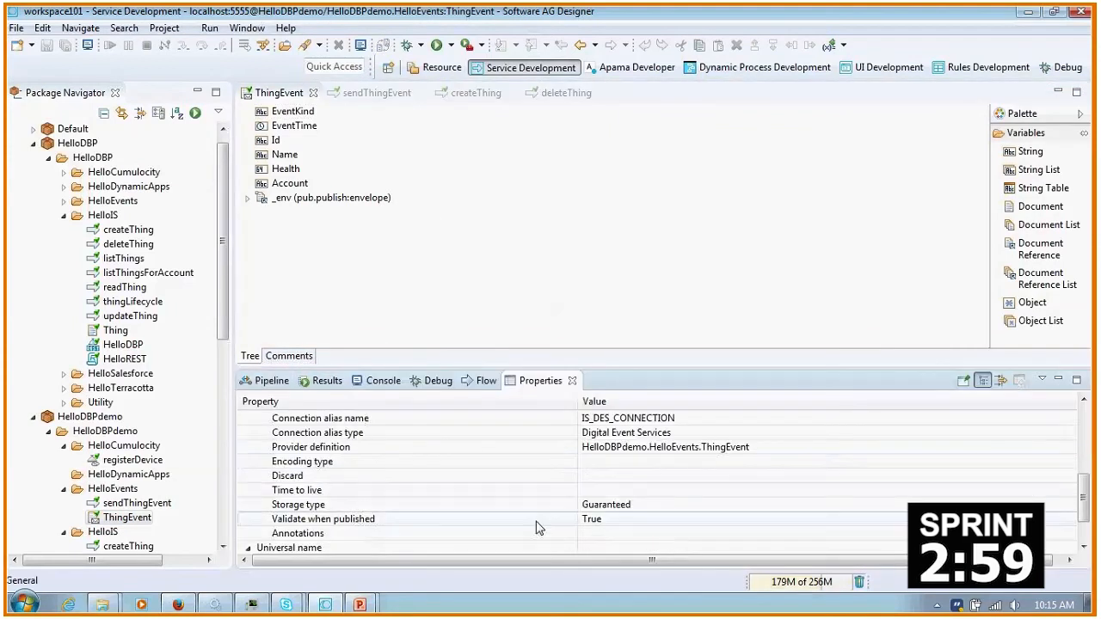
click(602, 521)
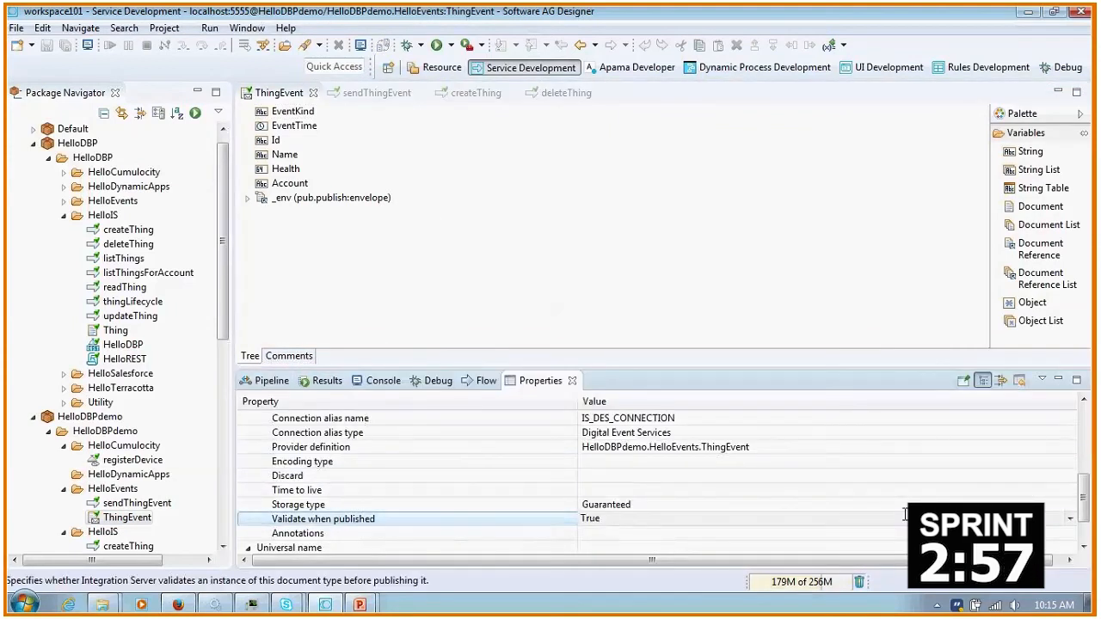
click(1069, 519)
click(676, 507)
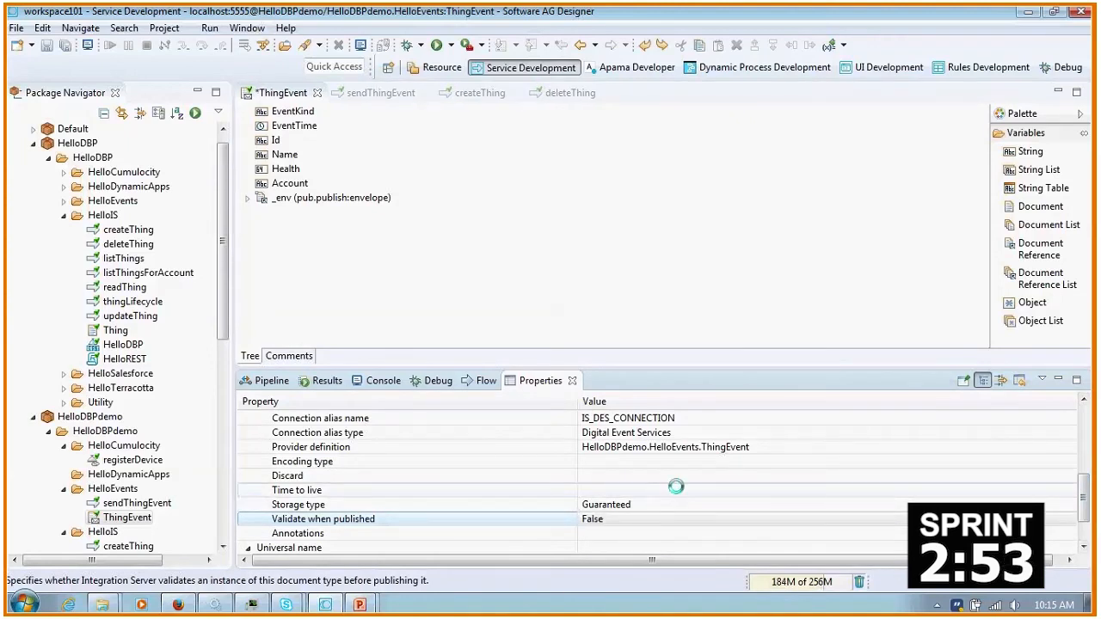
click(709, 320)
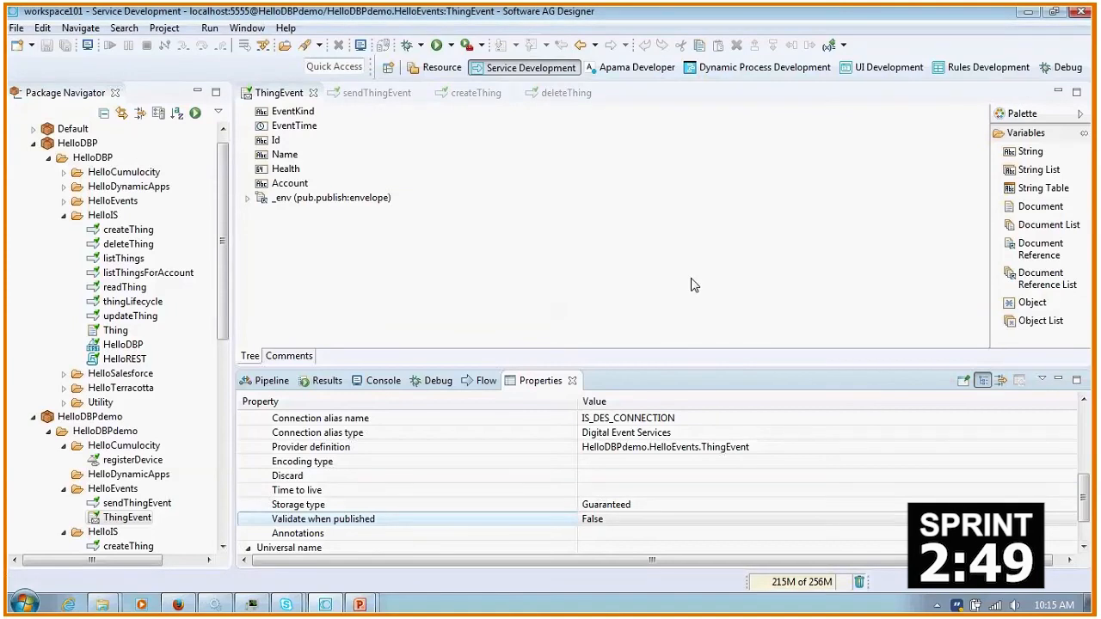
Synchronize all out-of-sync document types by pushing them to the provider, and dismiss the summary
click(16, 28)
mouse_move(256, 411)
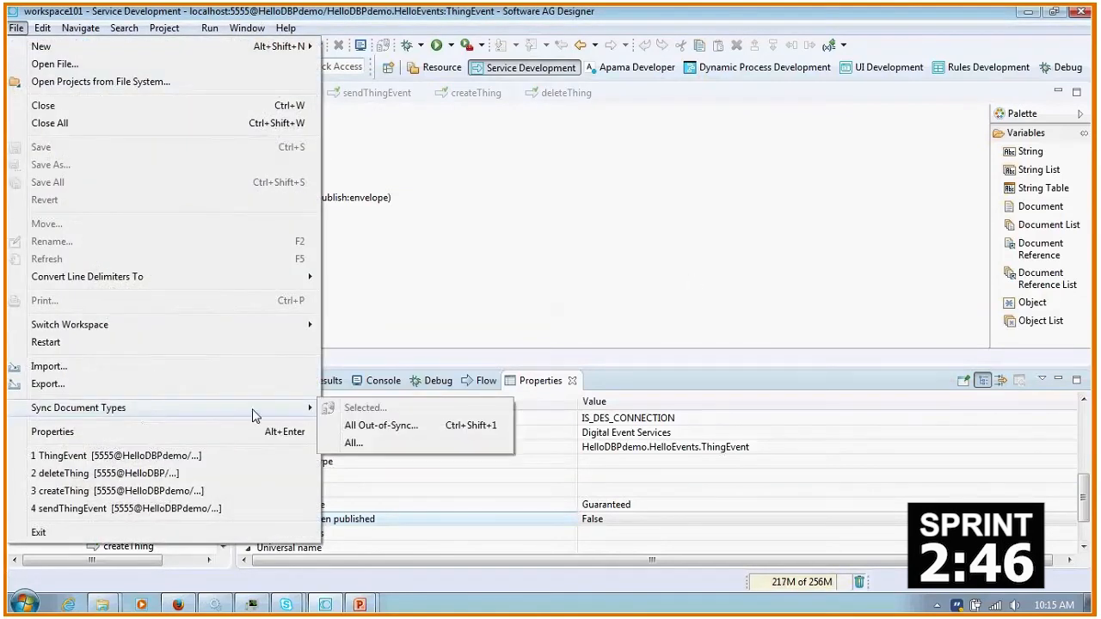
click(381, 429)
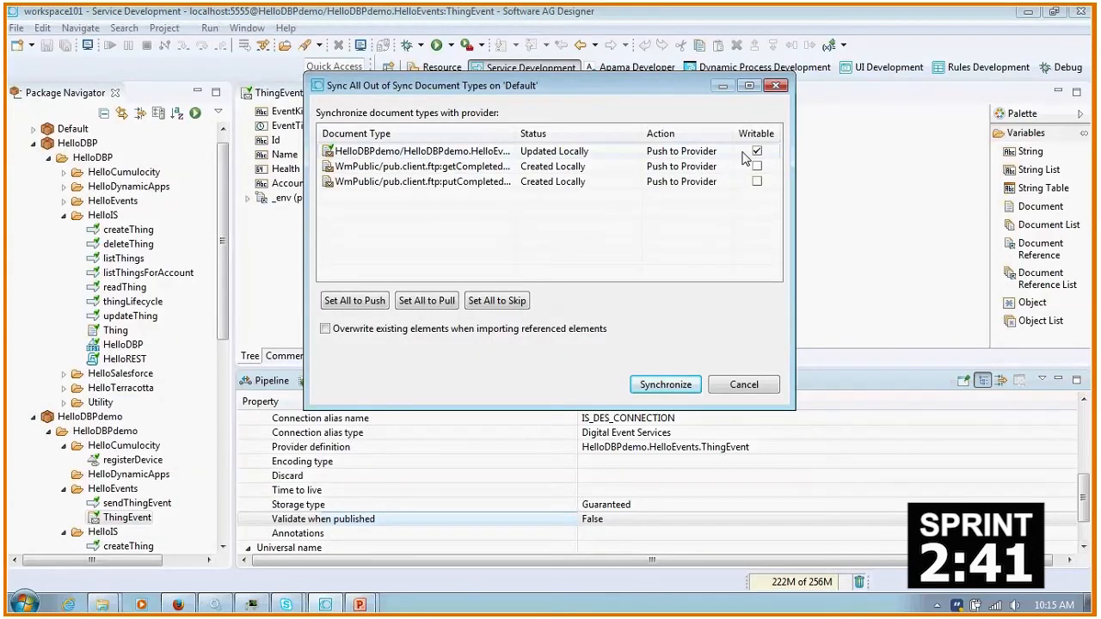
click(665, 385)
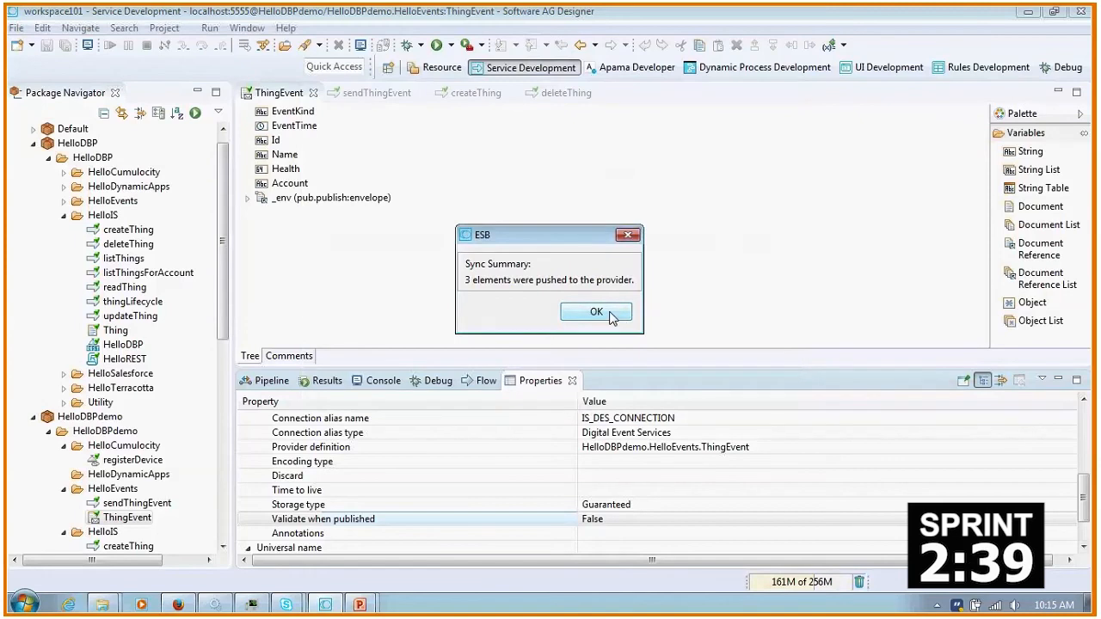
click(596, 313)
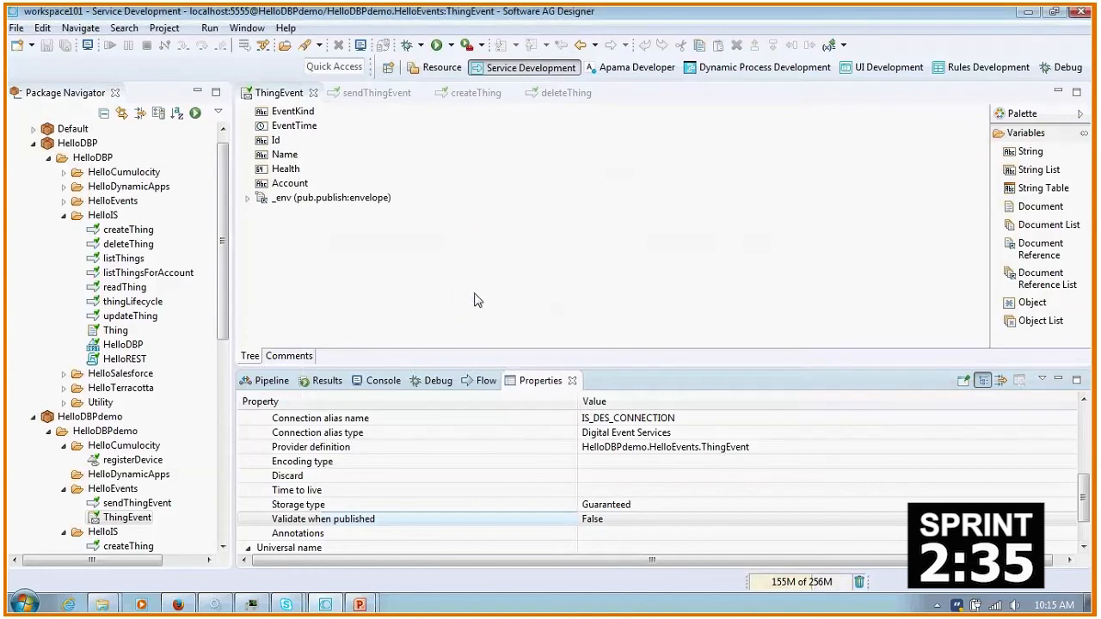
Rerun sendThingEvent with the remembered inputs: EventKind updated, Id 92509 and Health 100
click(450, 46)
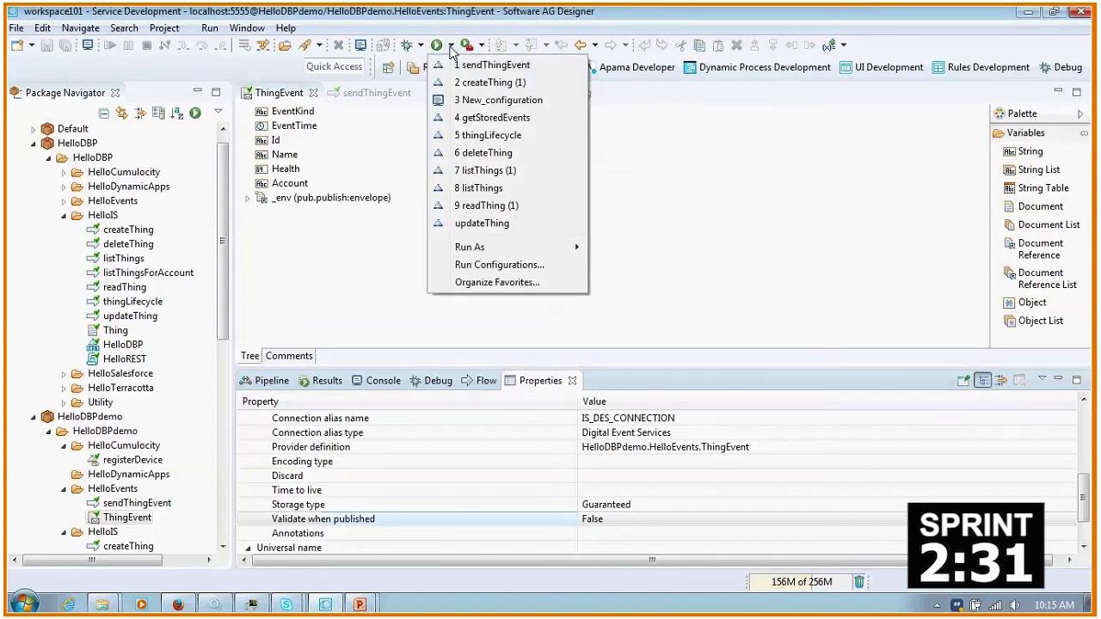
click(496, 65)
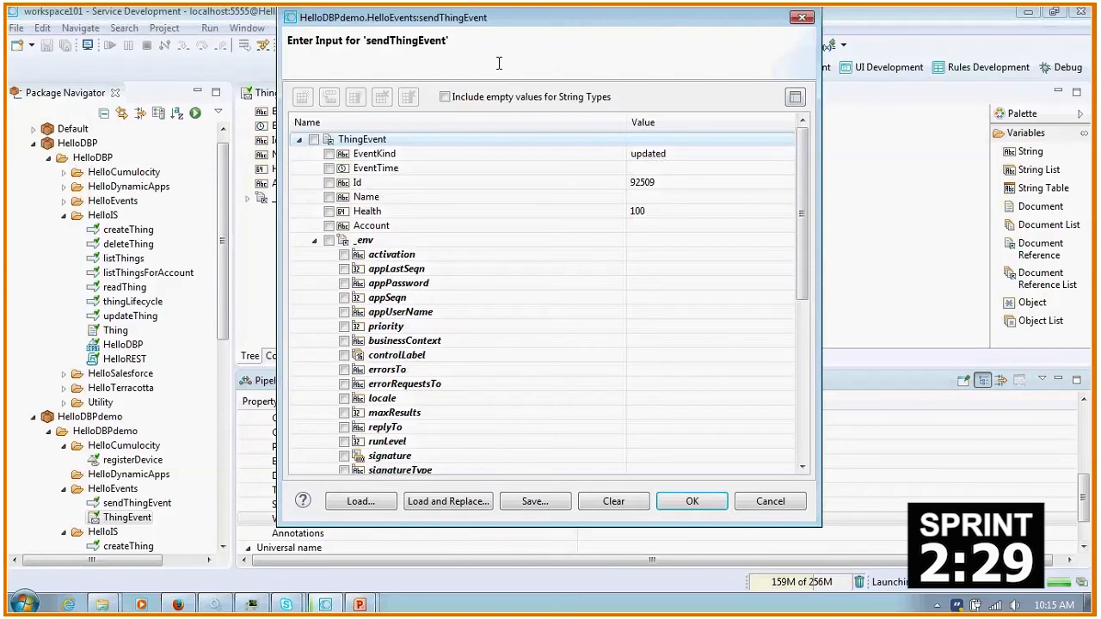
click(689, 498)
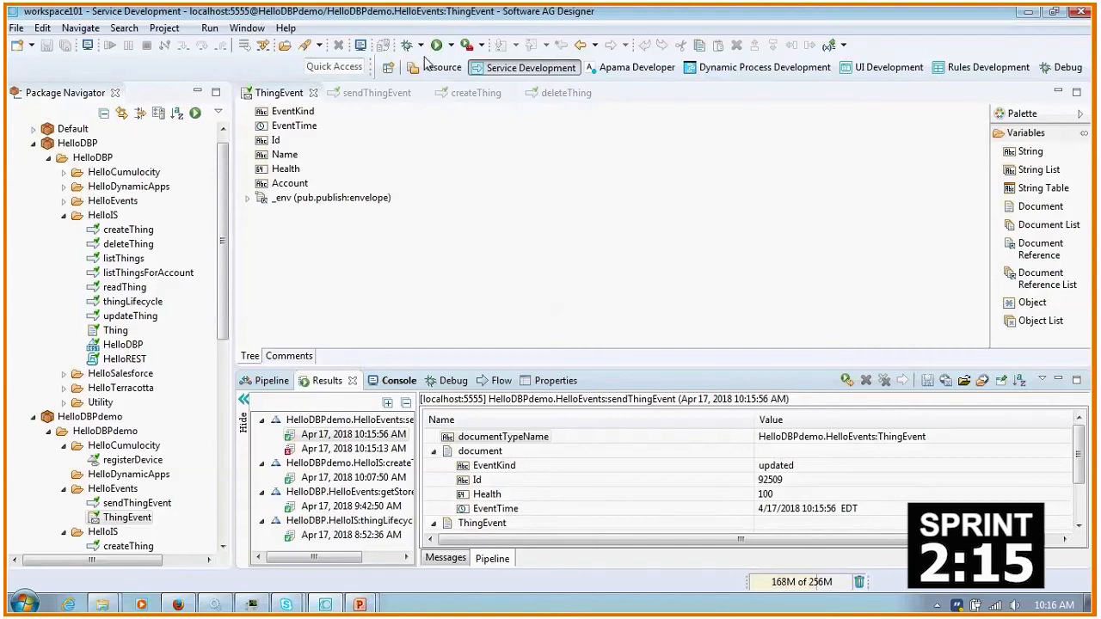
Run sendThingEvent once more with the Health input set to 90
click(451, 44)
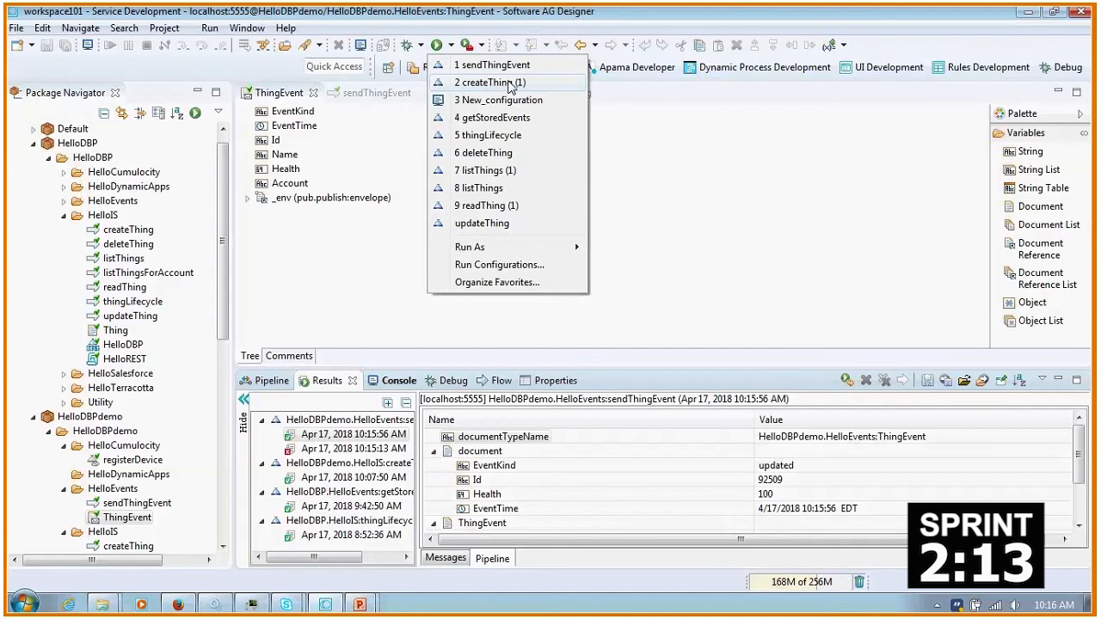
click(492, 65)
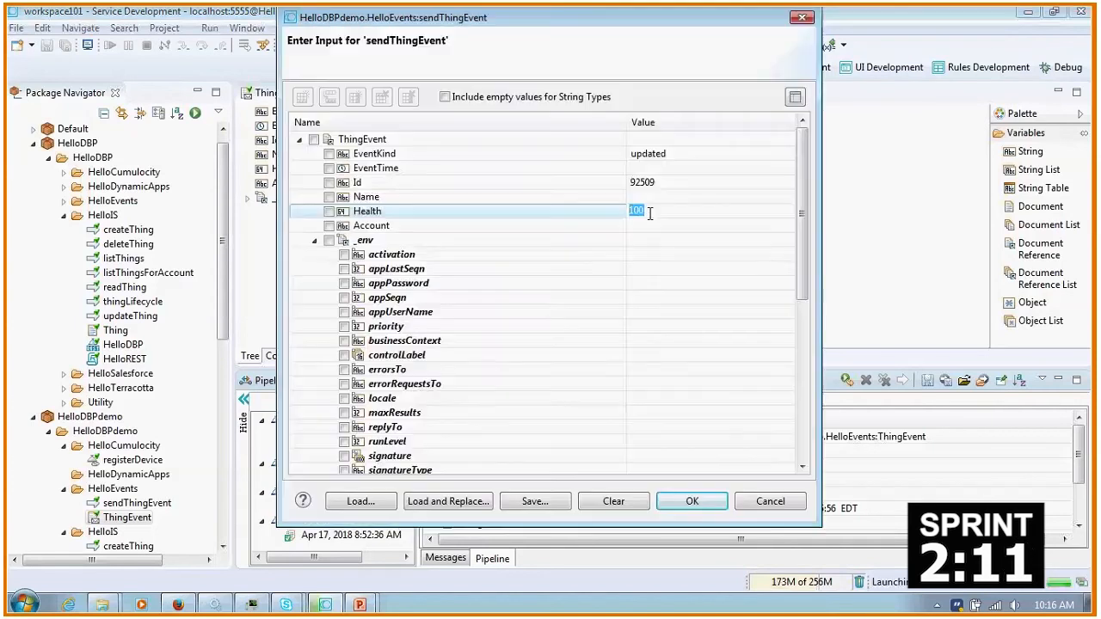
click(678, 501)
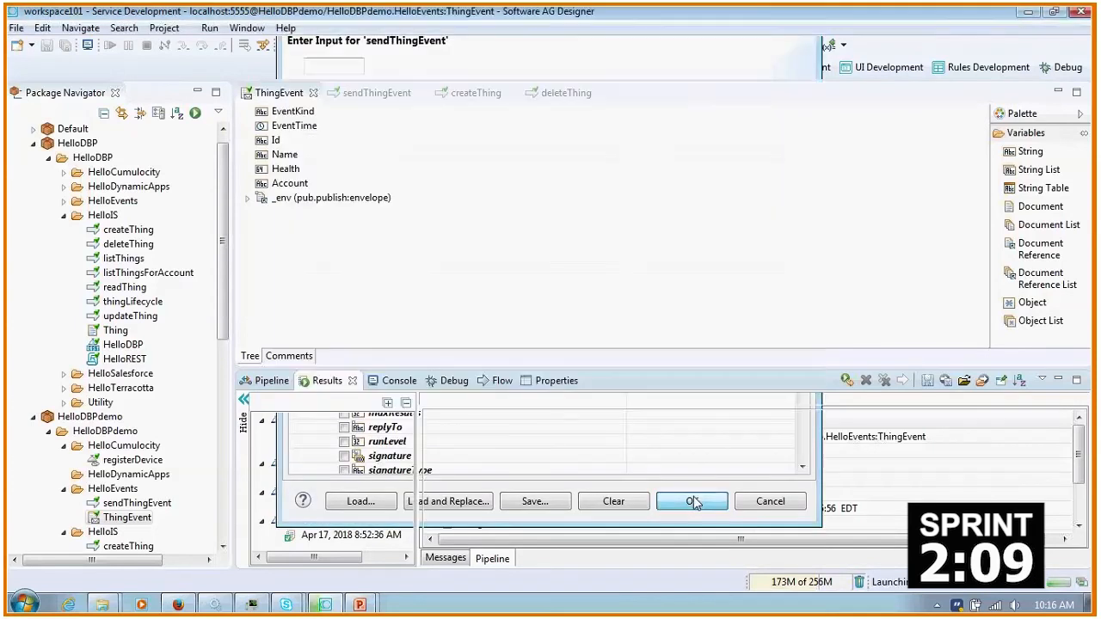
Examine the two updated ThingEvent entries in the event console
click(396, 380)
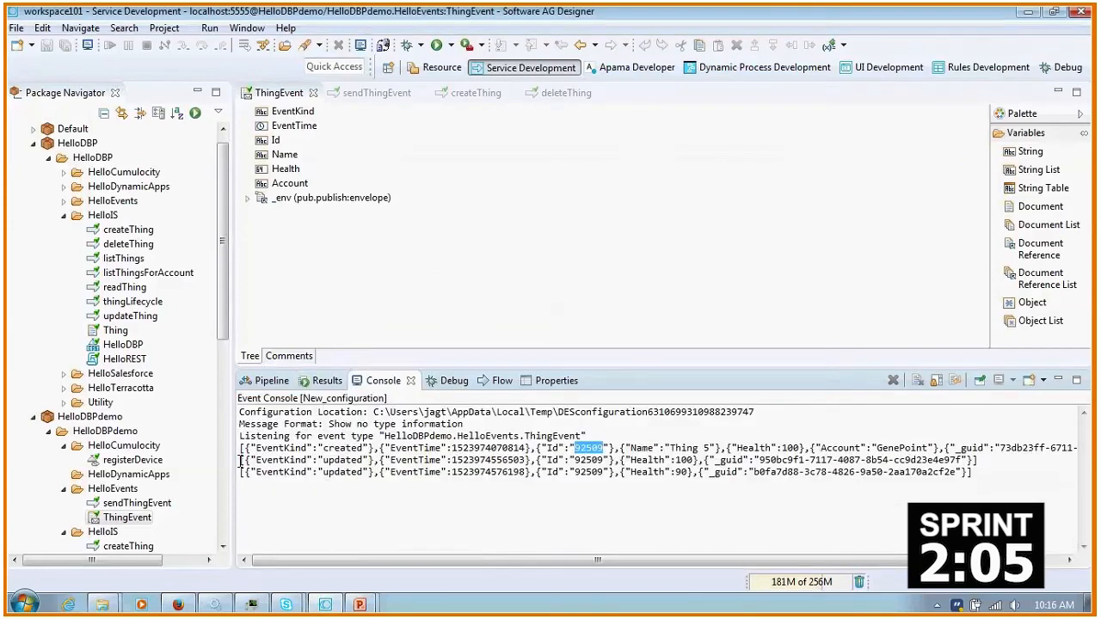
drag(241, 460, 570, 469)
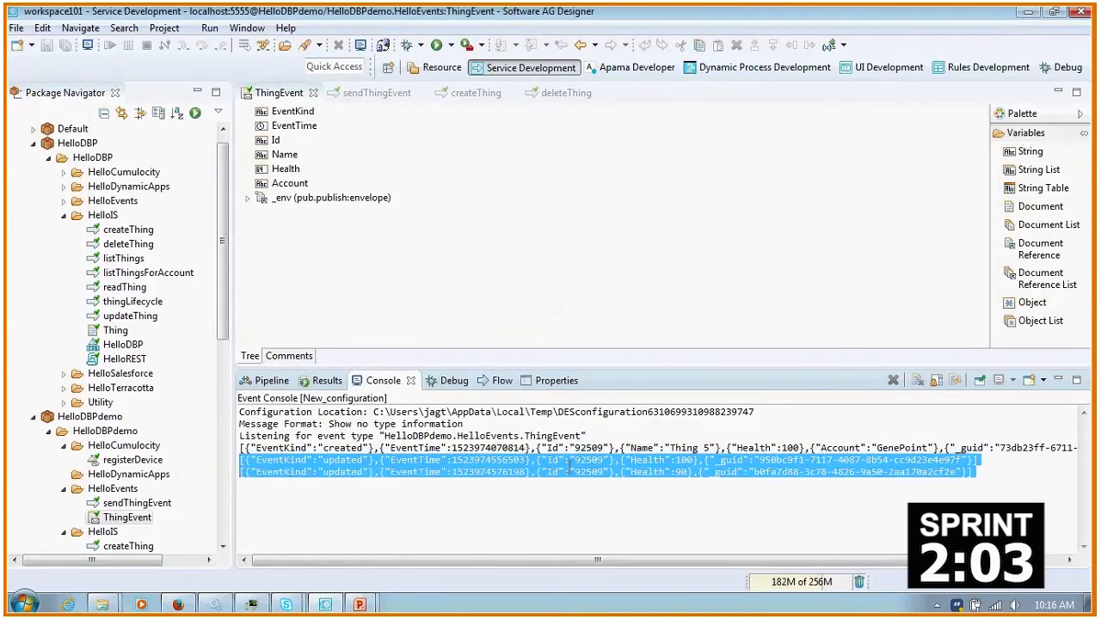
click(569, 471)
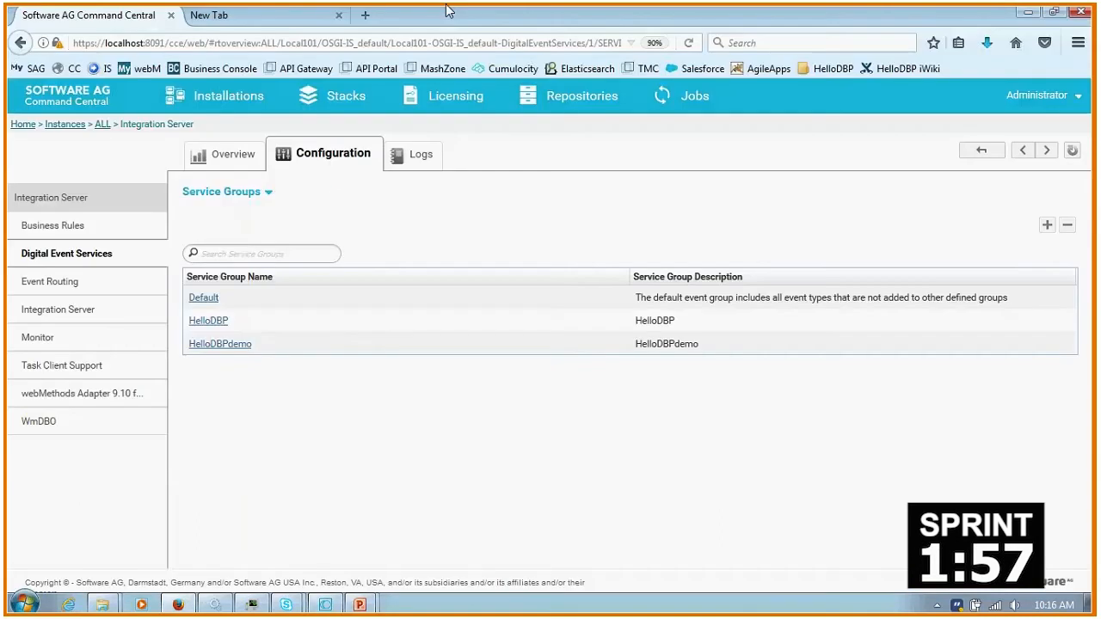
Switch to the web browser, open Elasticsearch in the spare tab and browse the HelloDBPdemo_HelloEvents_ThingEvent type
key(alt+Tab)
click(253, 15)
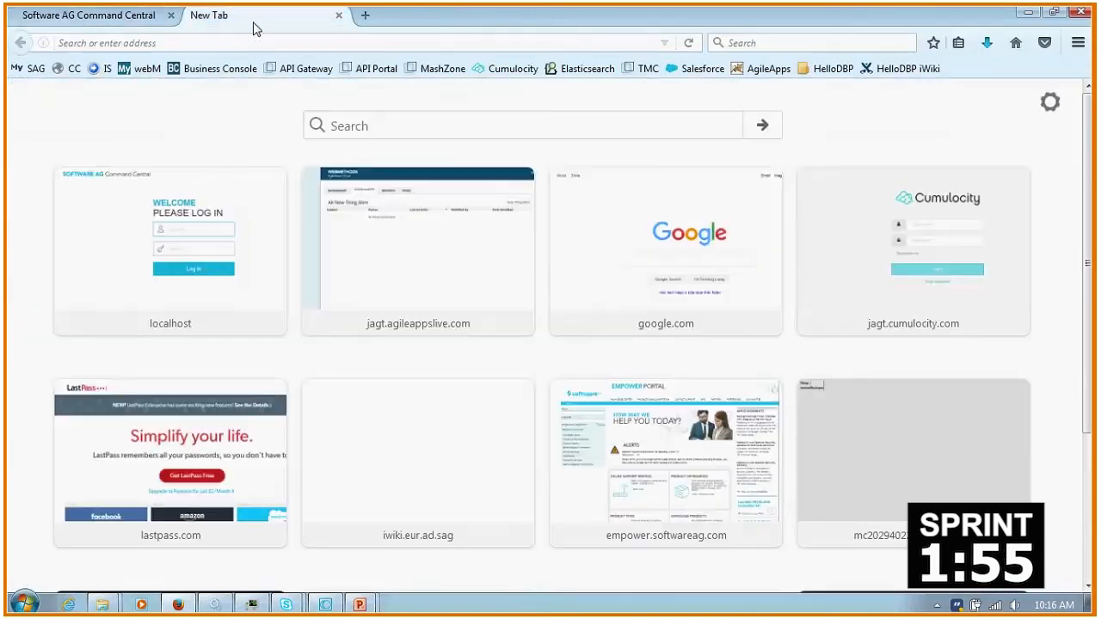
click(582, 70)
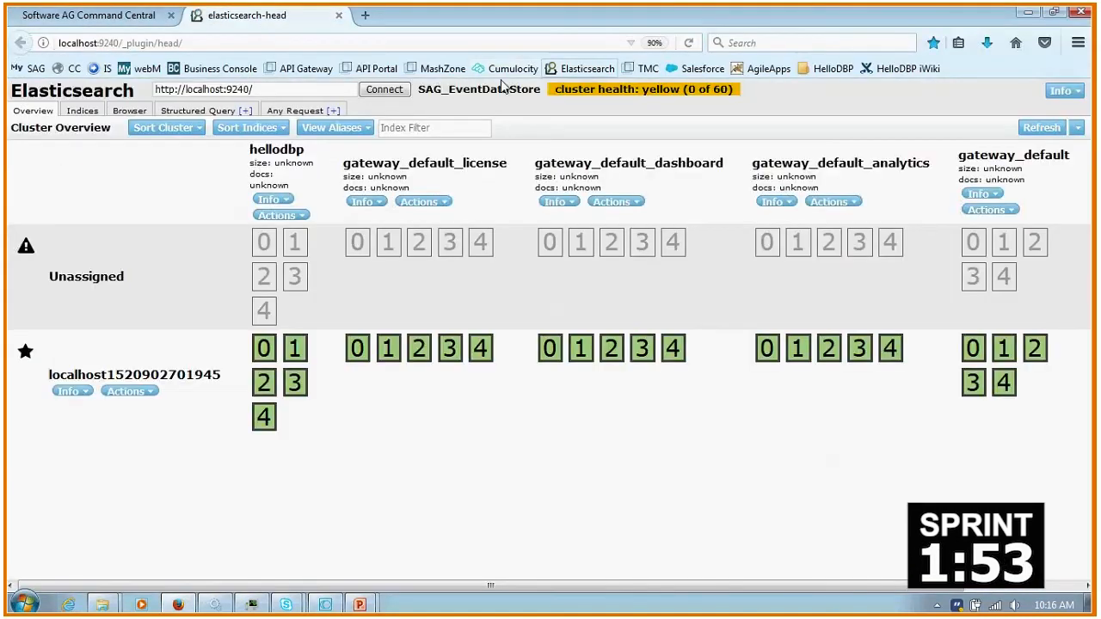
click(124, 113)
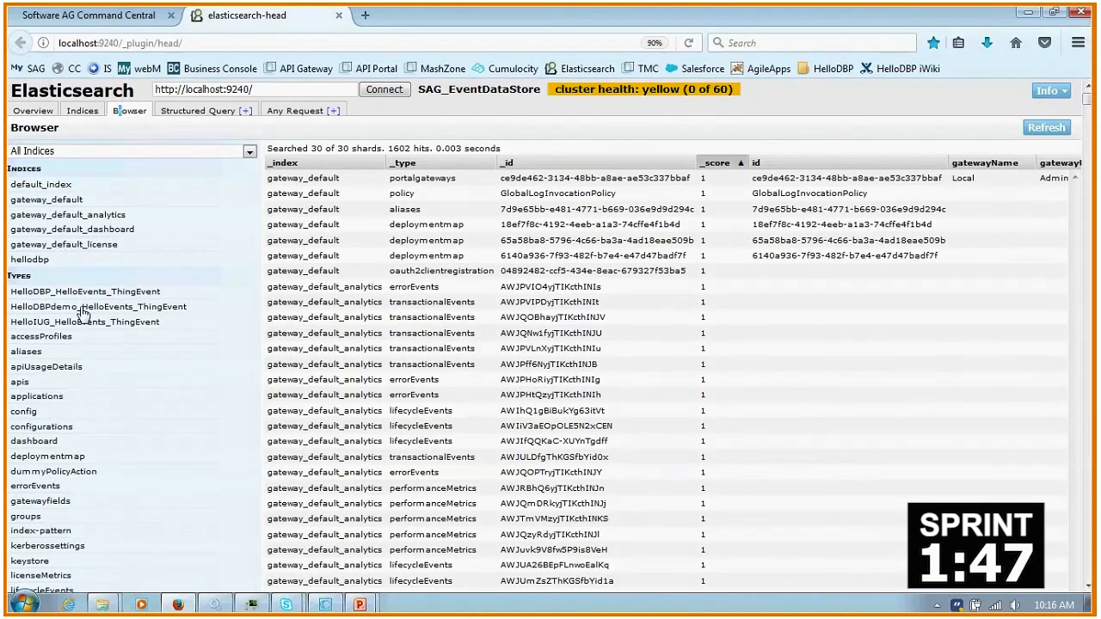
click(129, 307)
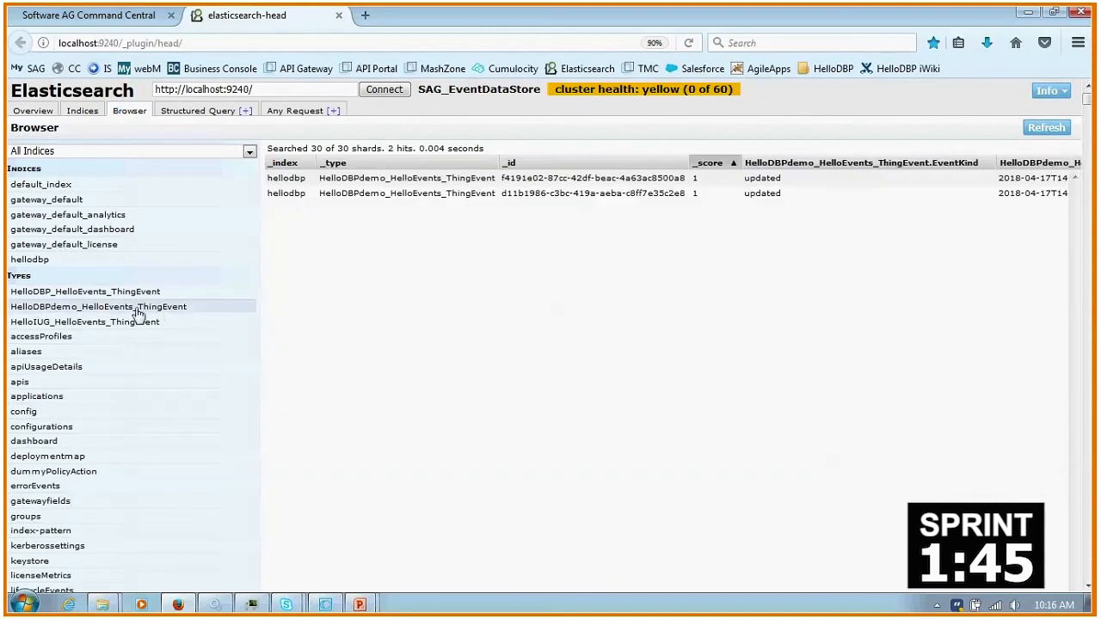
Inspect the source of both stored ThingEvent records, checking the second one's Health value, and close the result view
click(1015, 178)
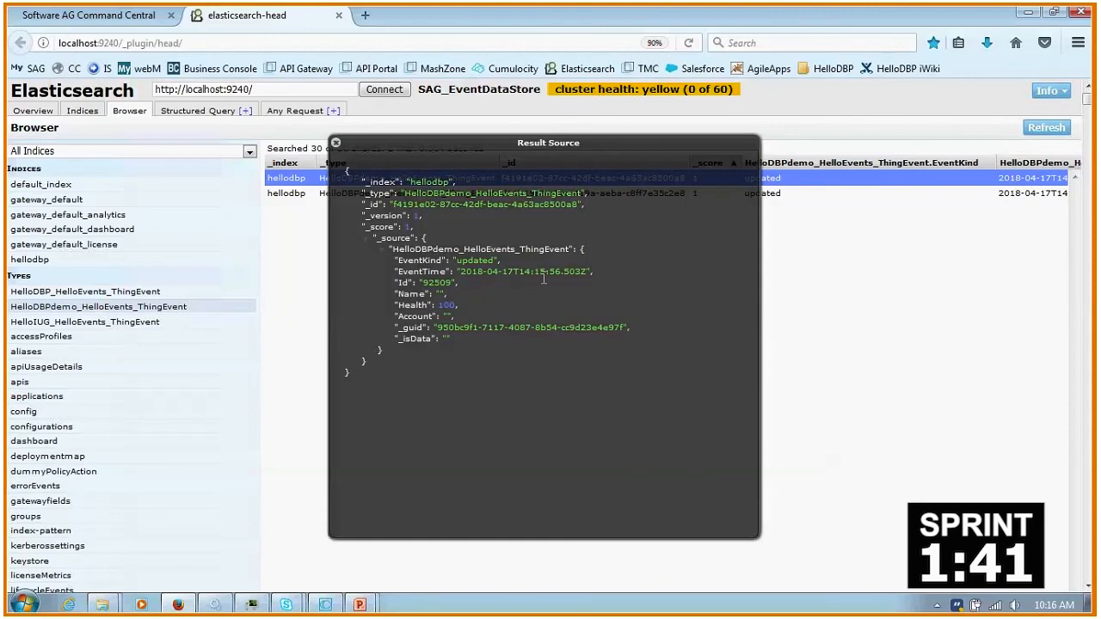
click(1010, 194)
double_click(444, 305)
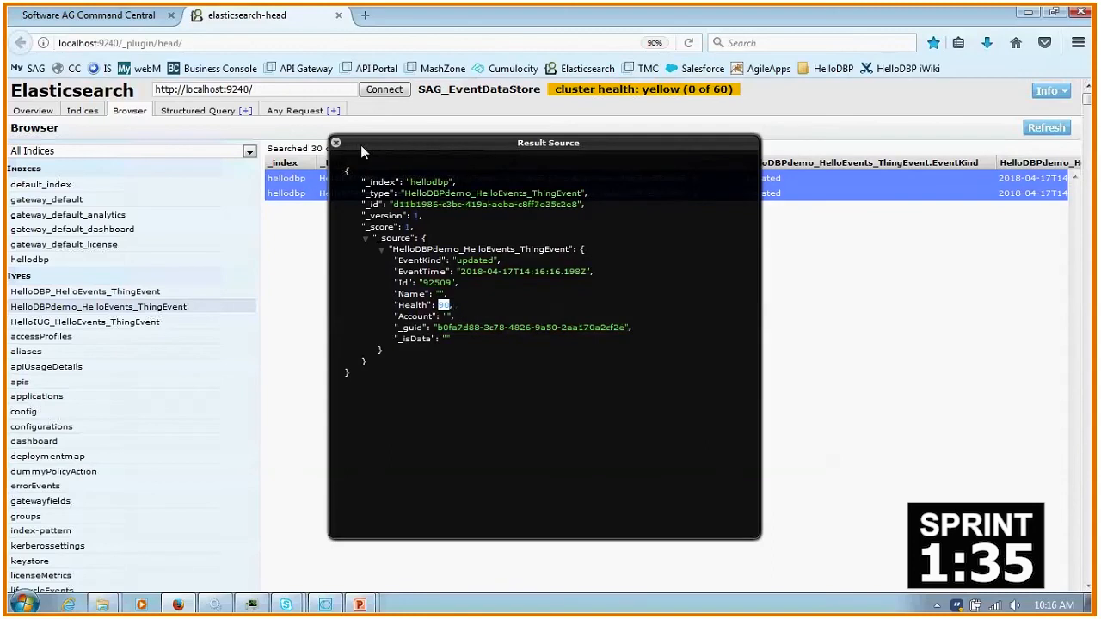
click(336, 143)
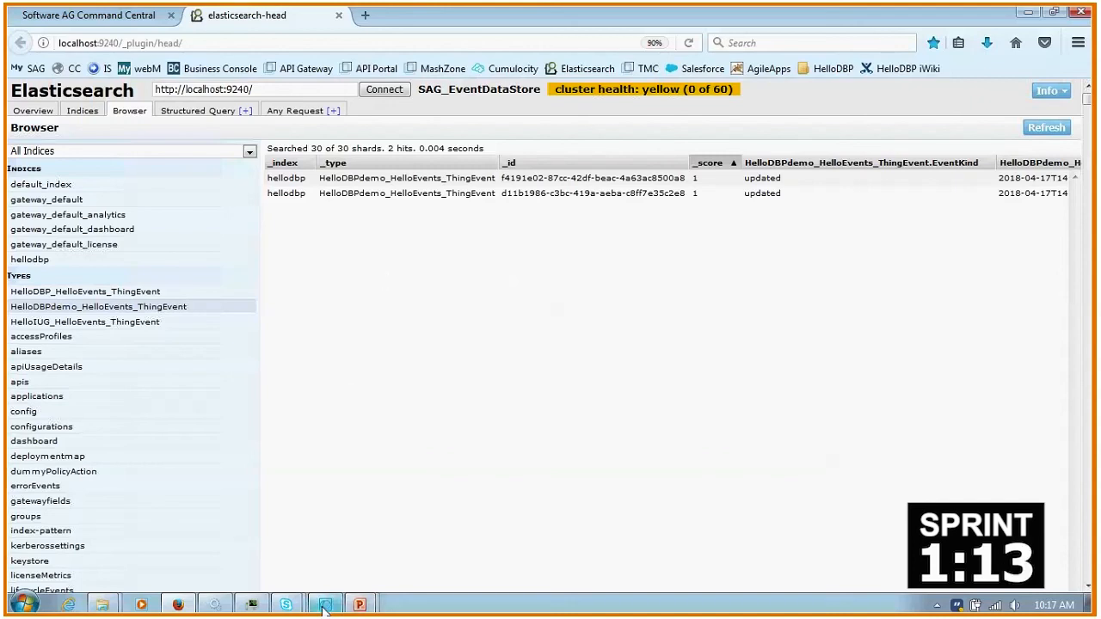
mouse_move(325, 608)
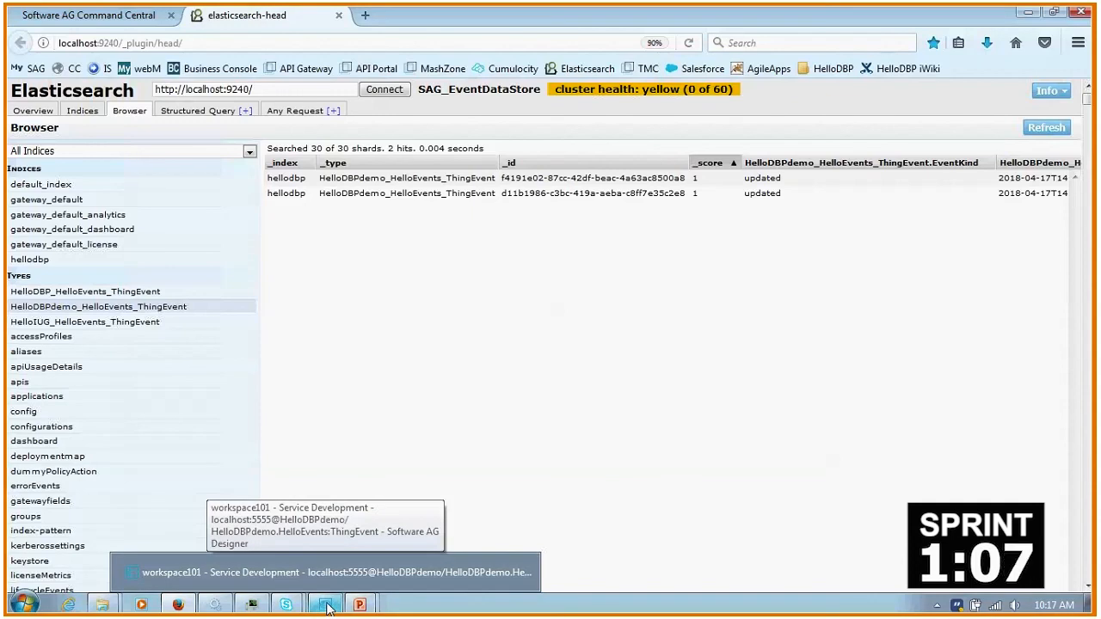
Switch to Software AG Designer and check the HelloDBP package's HelloEvents folder for its EventStoreConnection
click(327, 607)
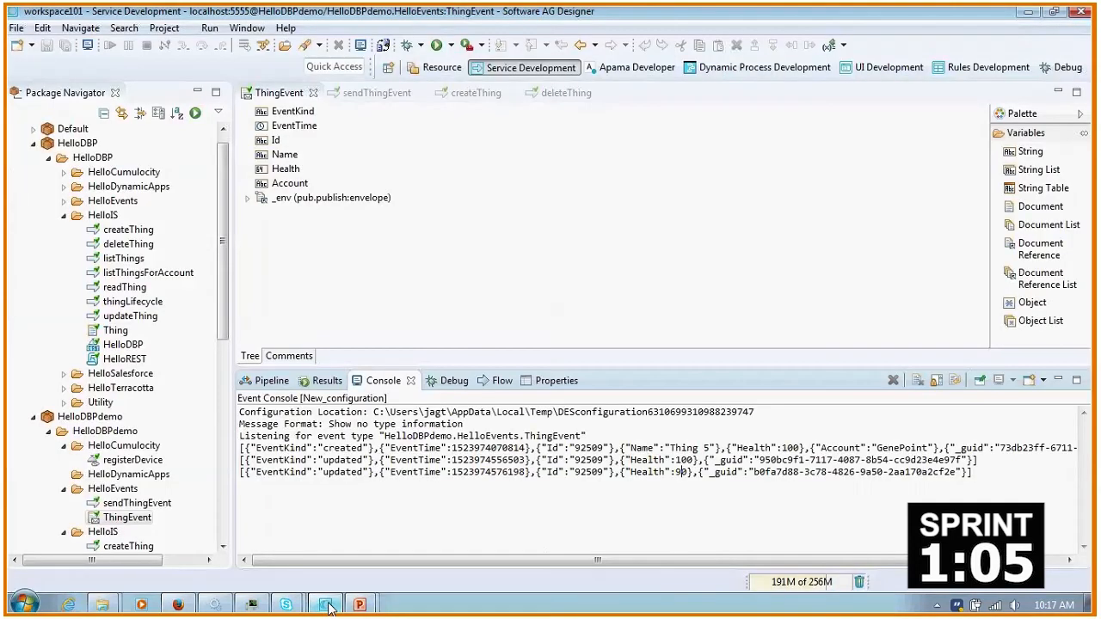
click(64, 215)
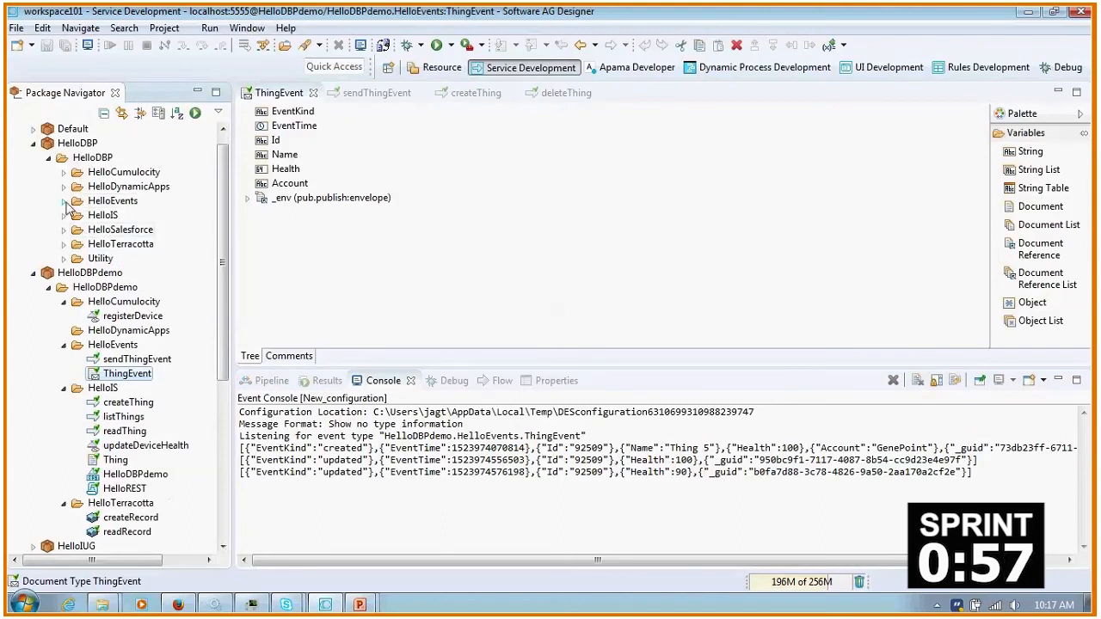
click(64, 201)
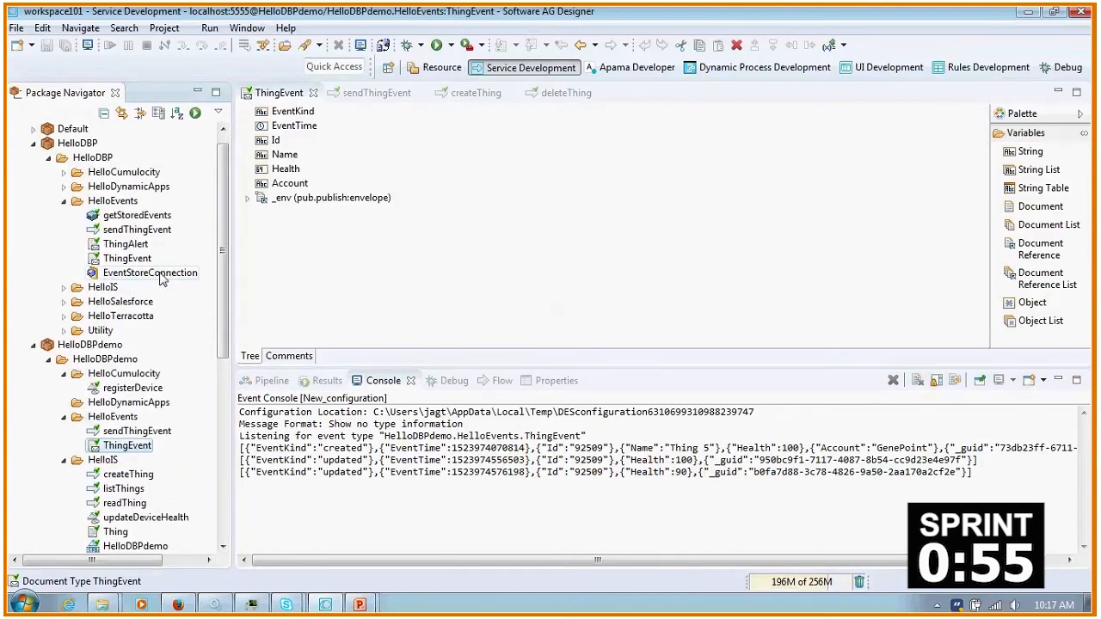
click(64, 200)
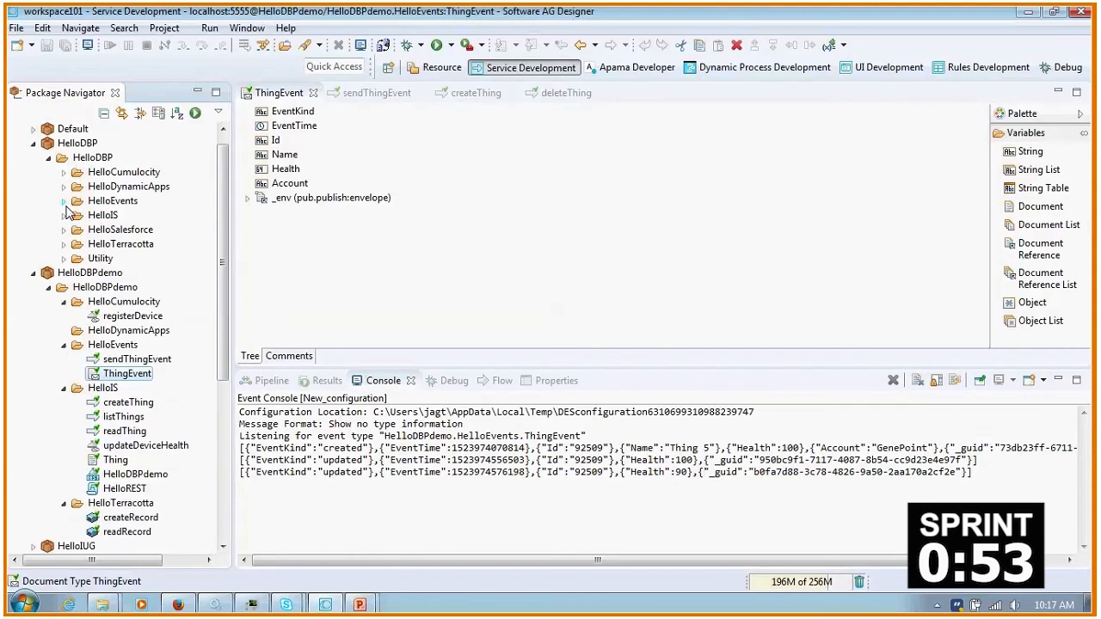
Start a new adapter service named getStoredEvents in the HelloEvents folder of HelloDBPdemo
right_click(121, 345)
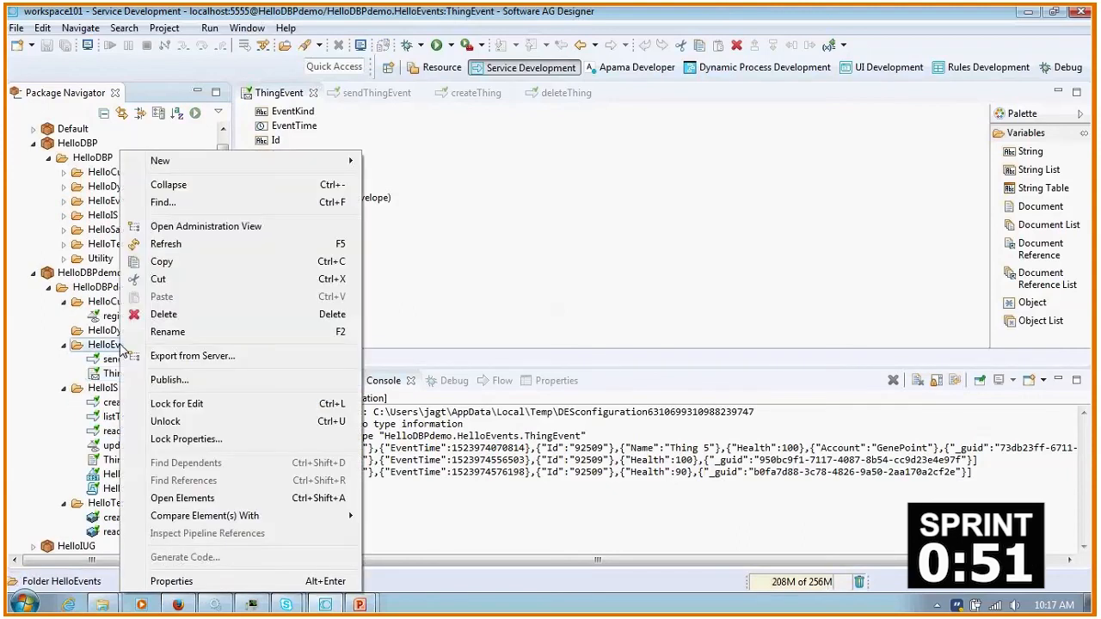
mouse_move(264, 163)
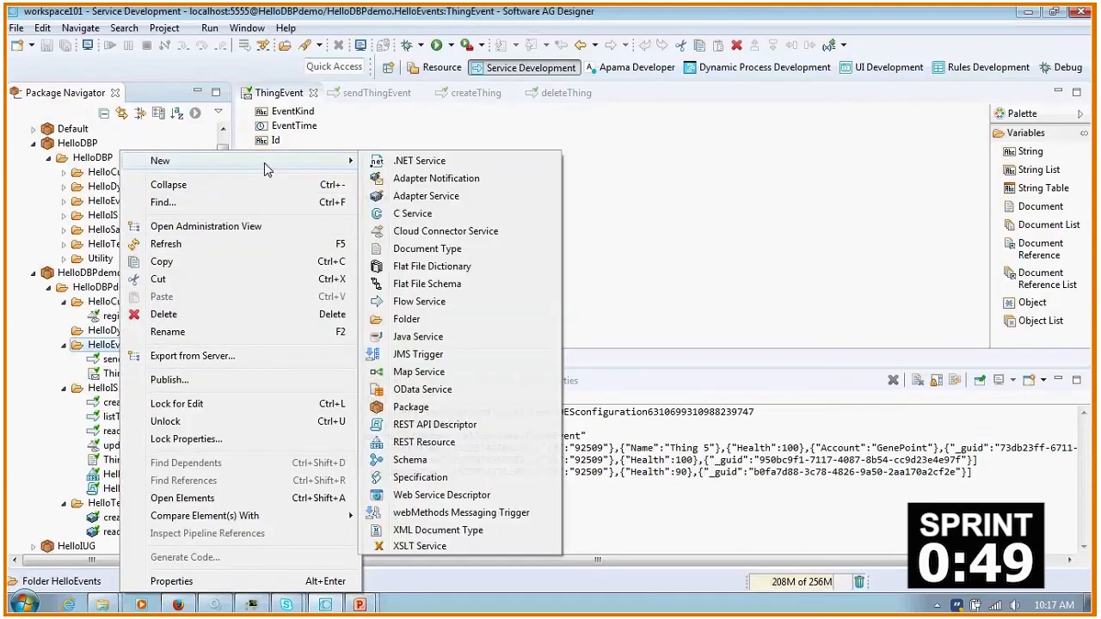
click(426, 196)
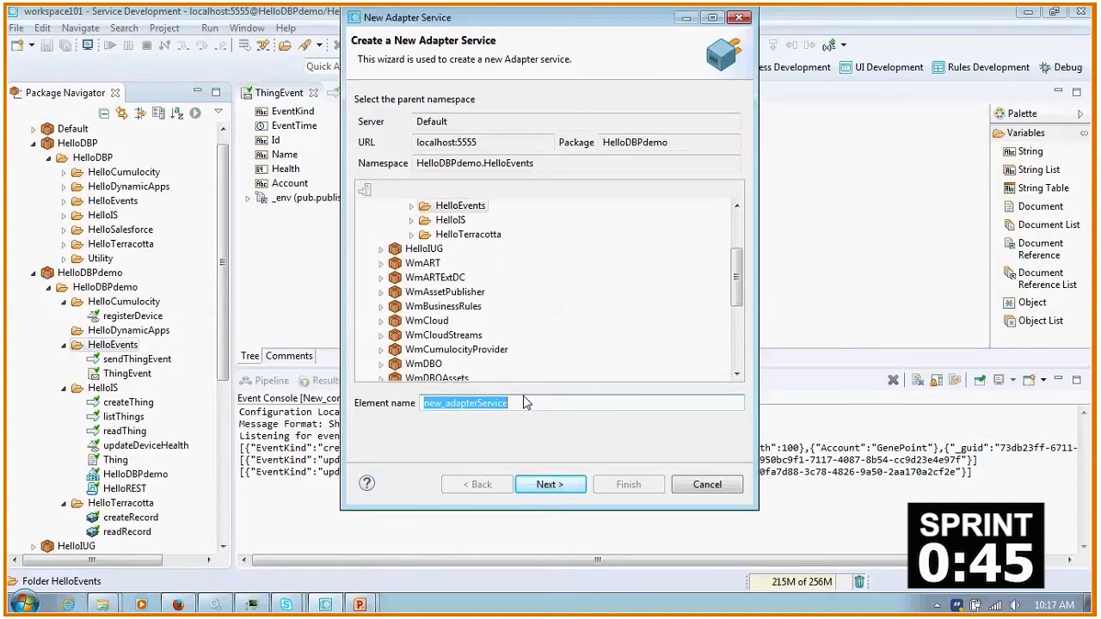
key(ctrl+grave)
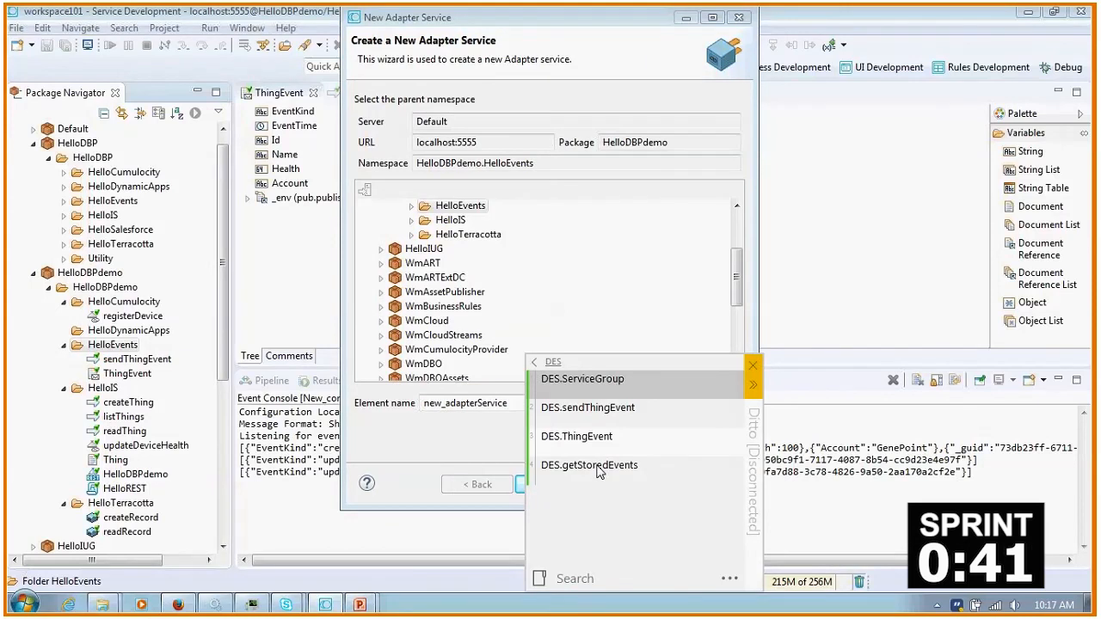
double_click(600, 469)
click(546, 485)
Create the adapter service with the HelloDBP.HelloEvents:EventStoreConnection connection and the SelectSQL template
double_click(471, 125)
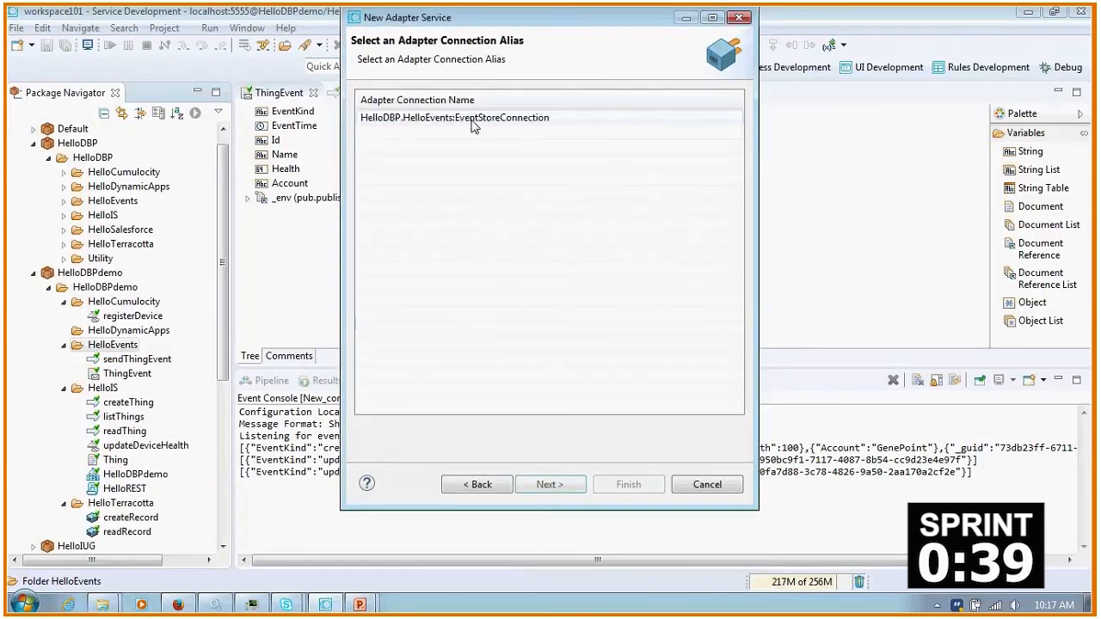
click(467, 121)
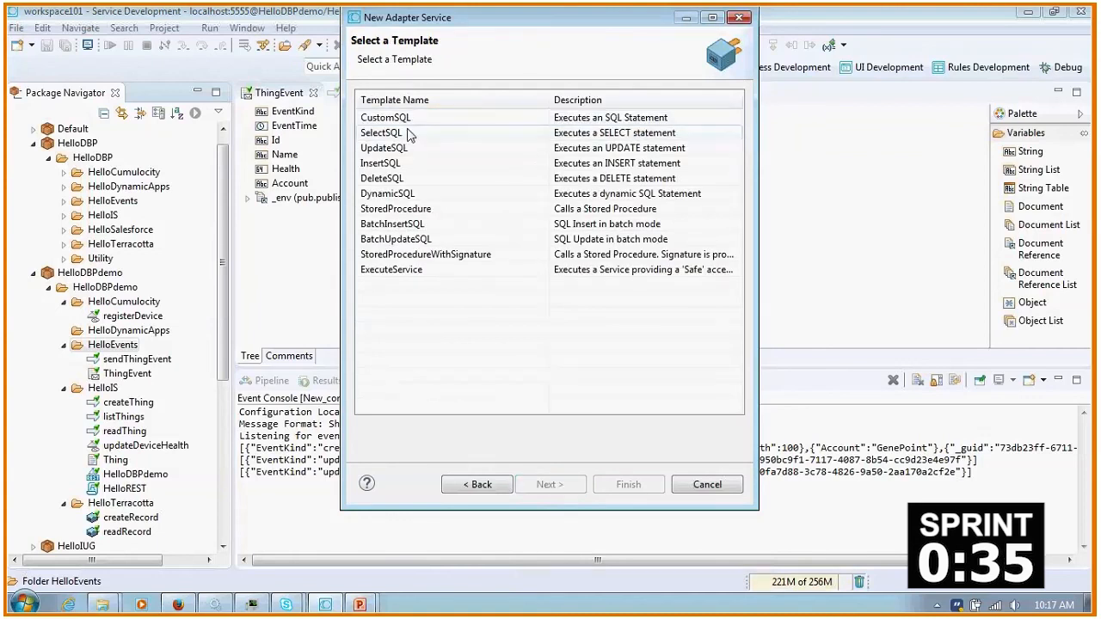
click(409, 135)
click(627, 485)
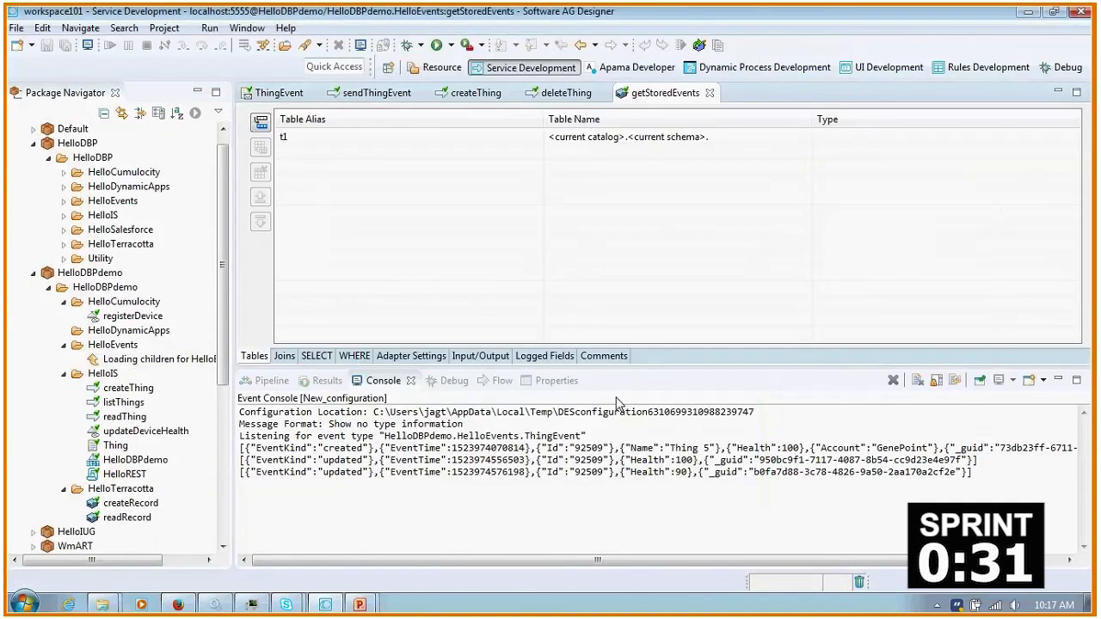
Set the table for alias t1 to HelloDBPdemo_HelloEvents_ThingEvent from the default schema of the hellodbp catalog
click(363, 142)
click(661, 136)
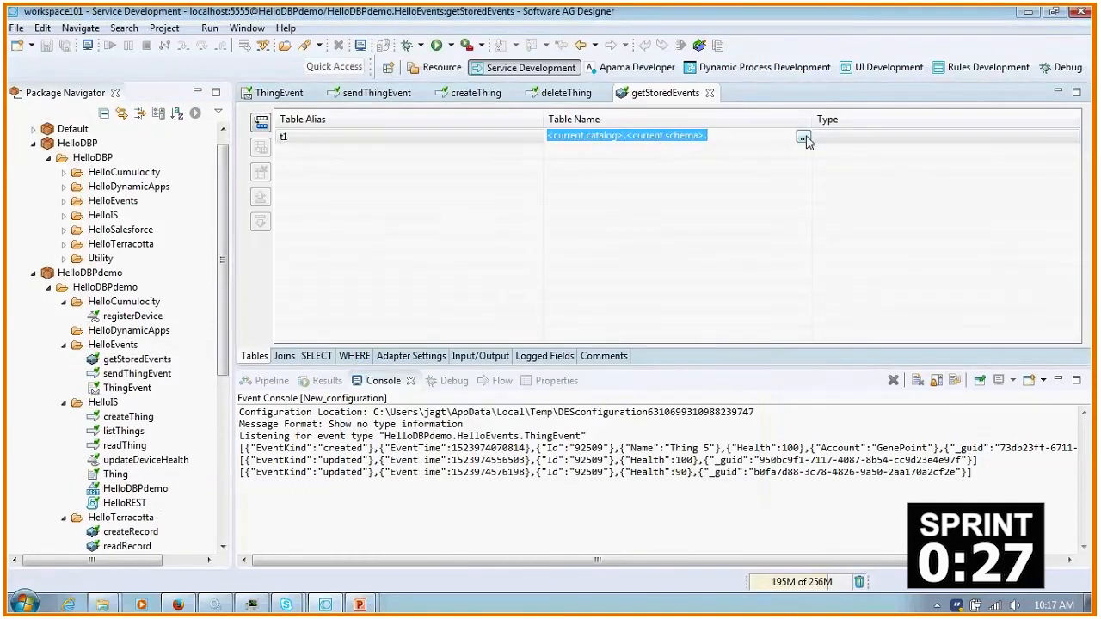
click(803, 138)
click(354, 227)
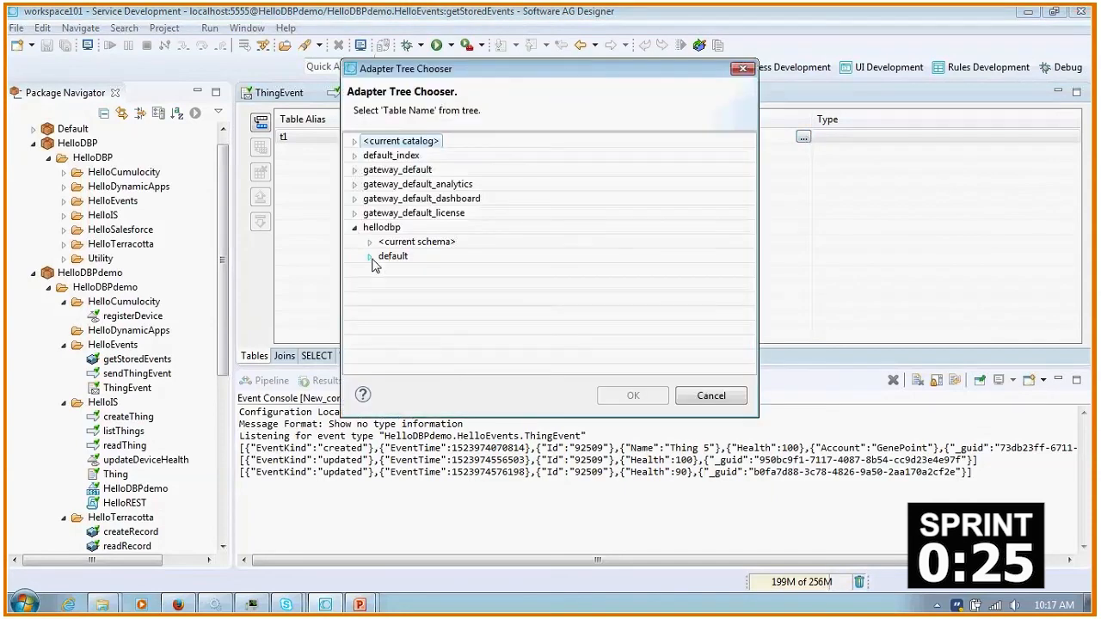
click(370, 257)
click(473, 285)
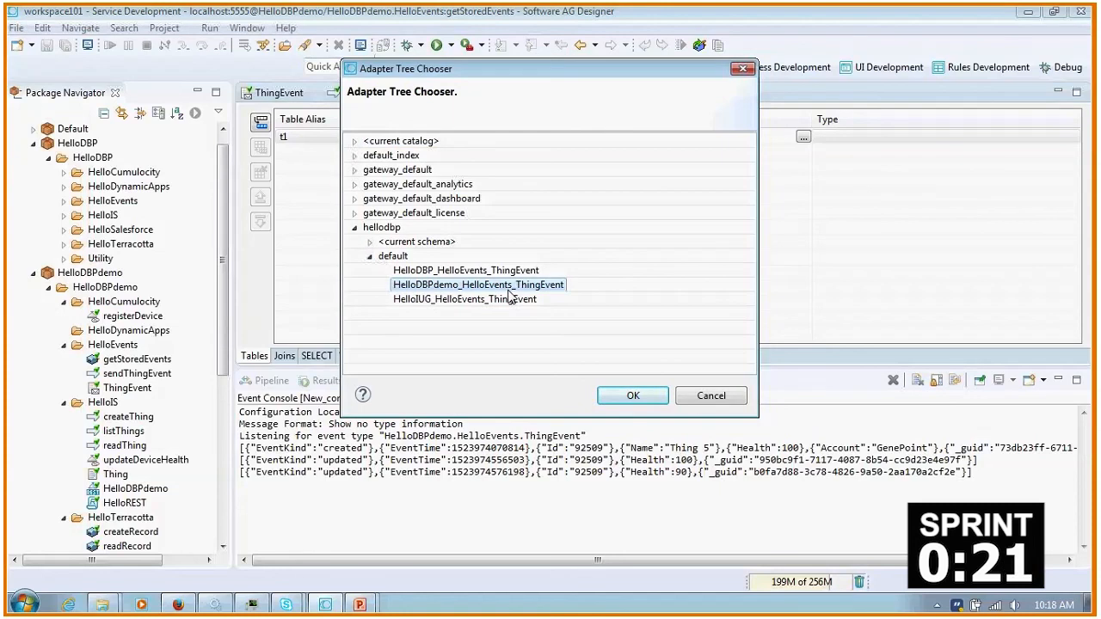
click(632, 396)
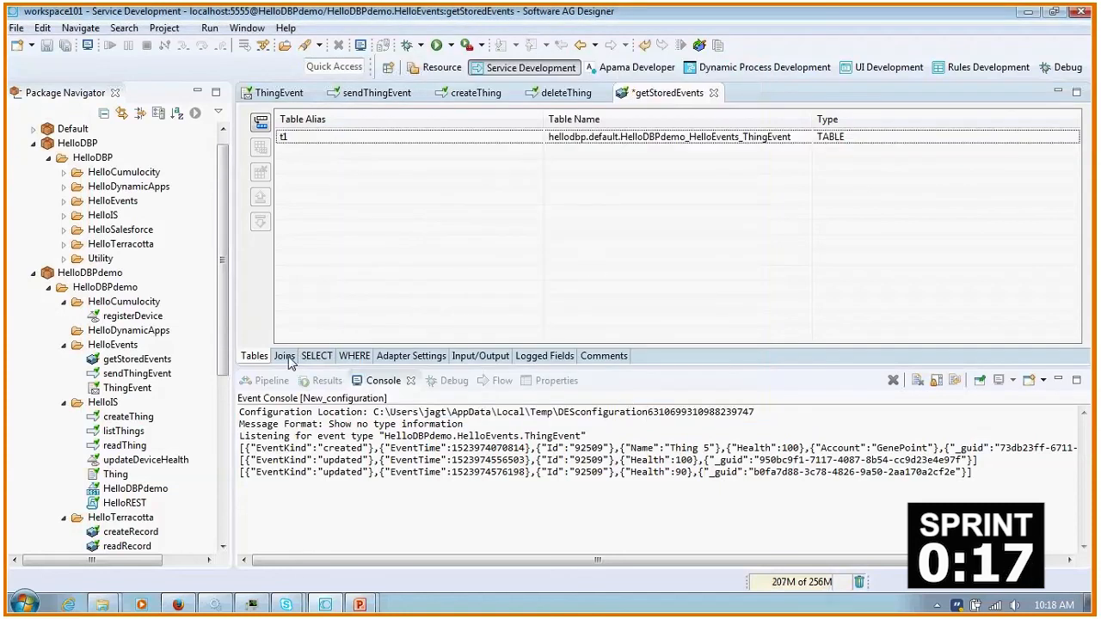
Add the Account, EventKind, EventTime, Health, Id and Name columns to the SELECT output, removing the duplicate Account row
click(325, 355)
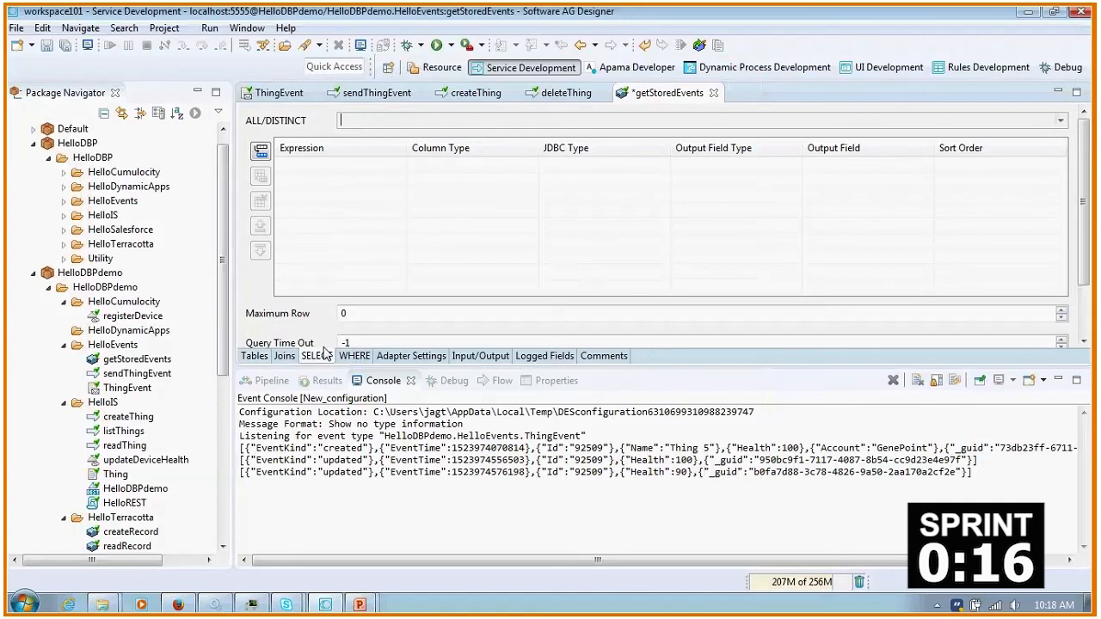
click(260, 151)
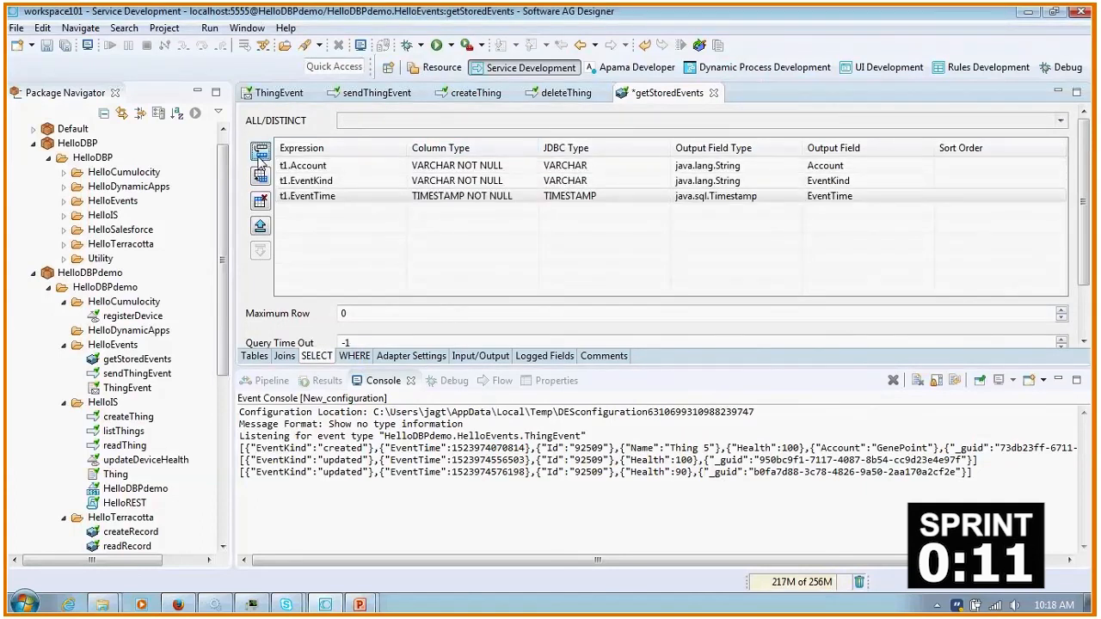
click(260, 155)
click(260, 155)
click(259, 155)
click(259, 155)
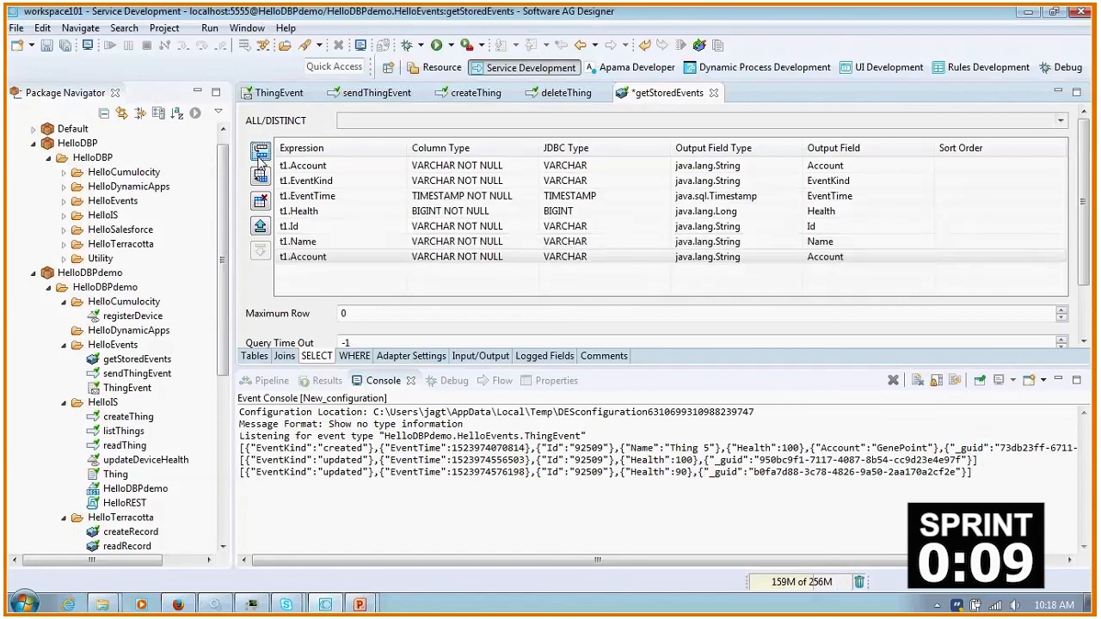
click(303, 256)
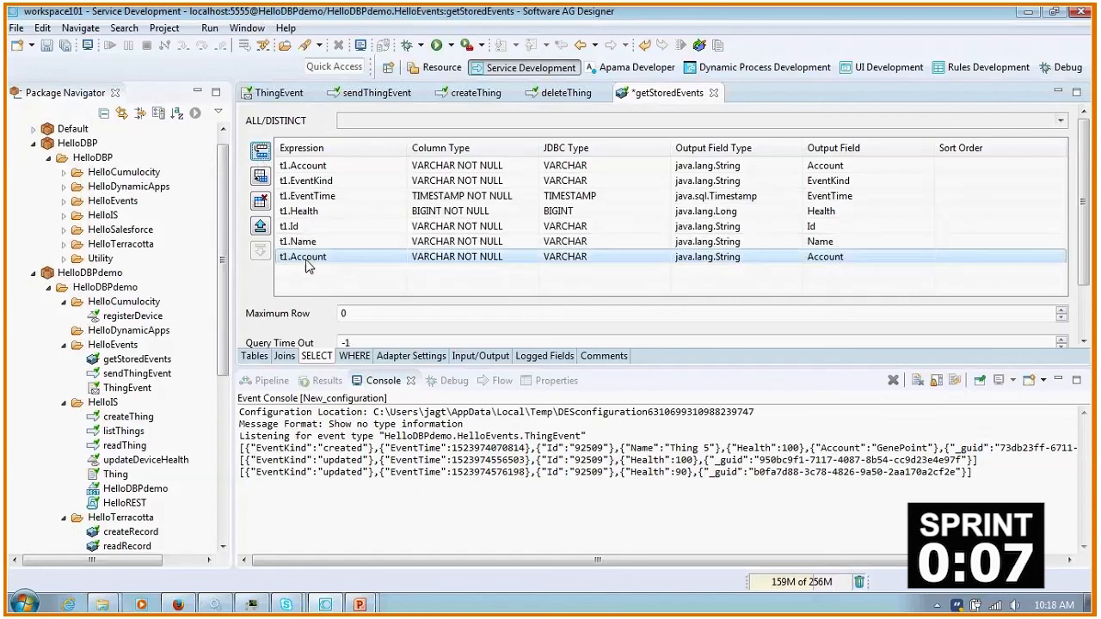
click(259, 200)
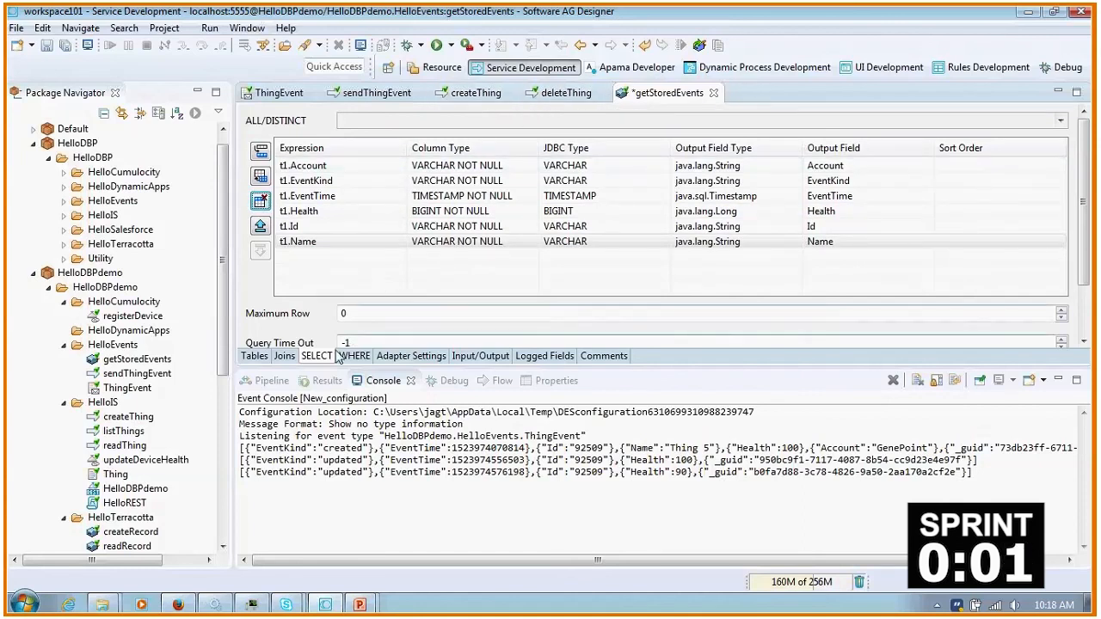
Add a WHERE condition matching t1.Id to an input parameter and save the getStoredEvents service
click(356, 356)
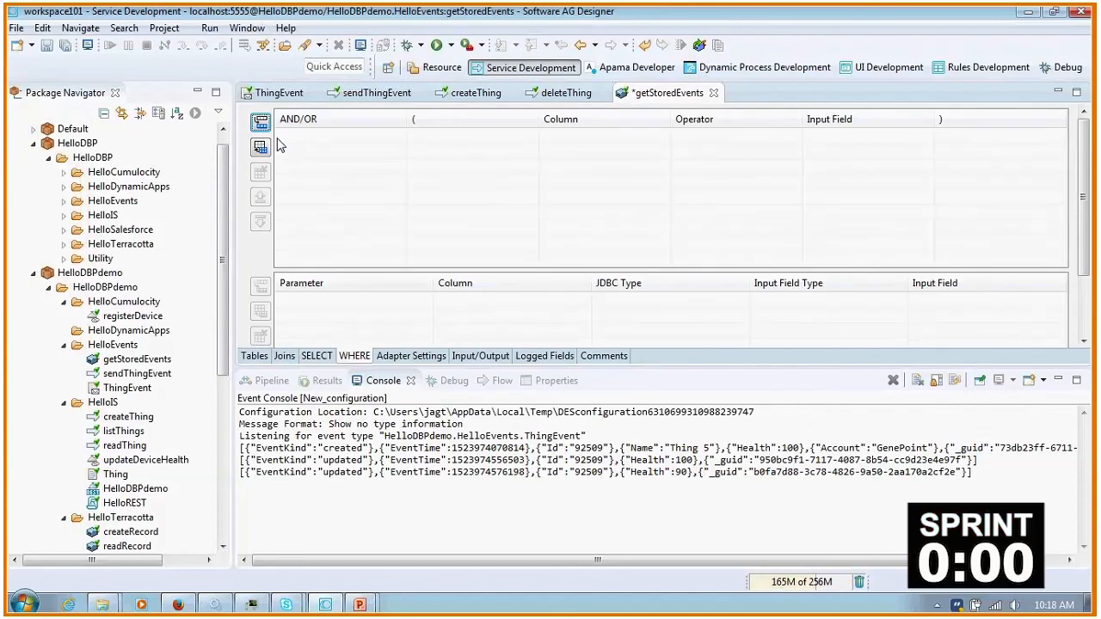
click(260, 147)
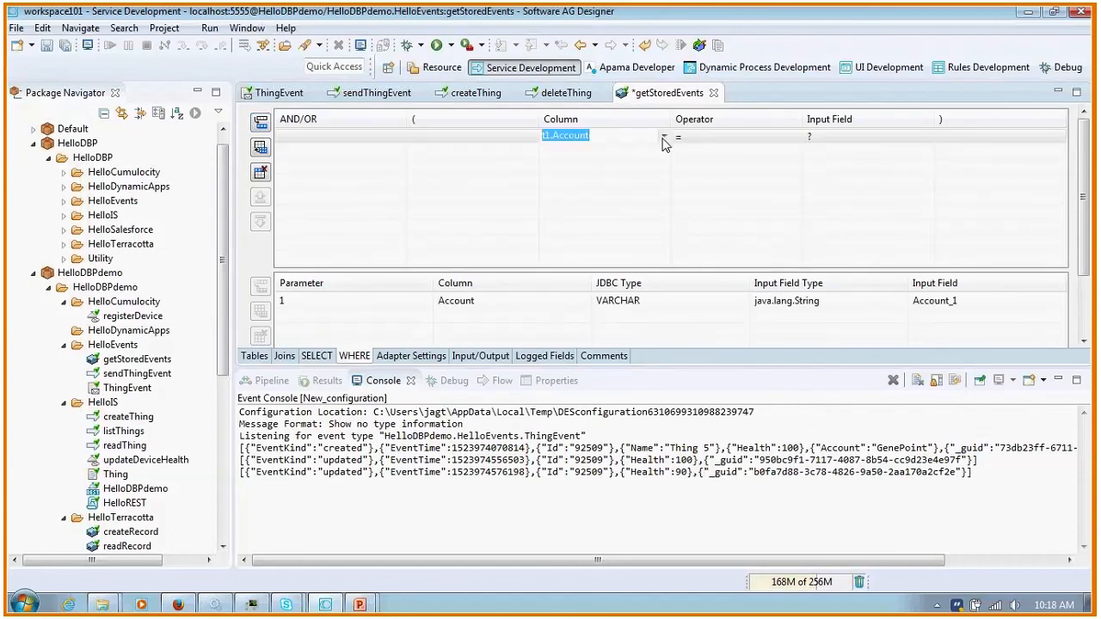
click(663, 142)
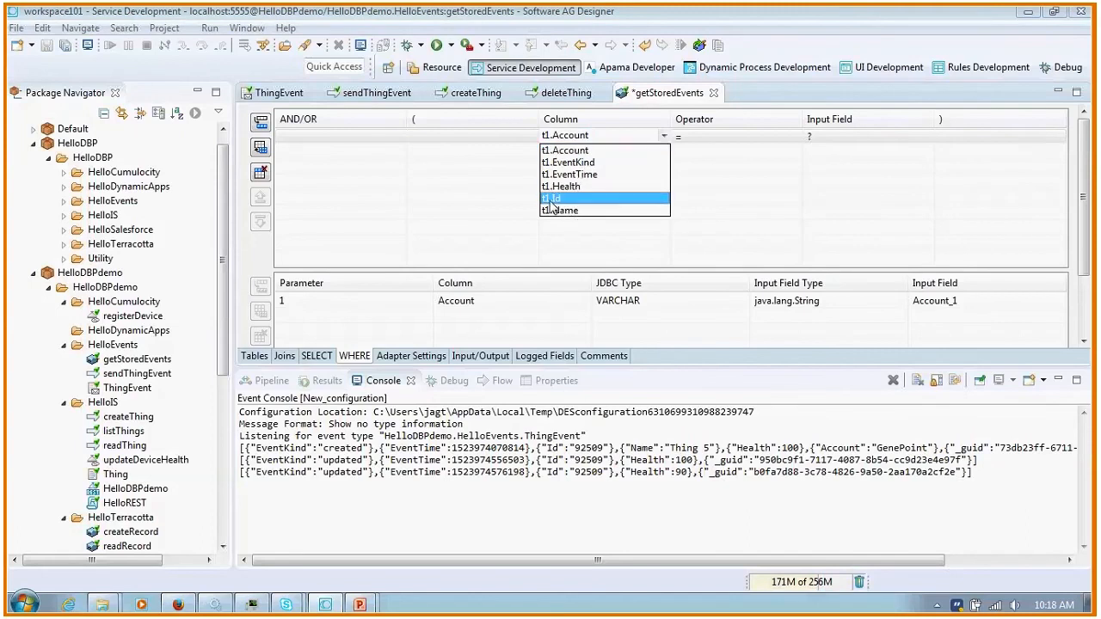
click(553, 200)
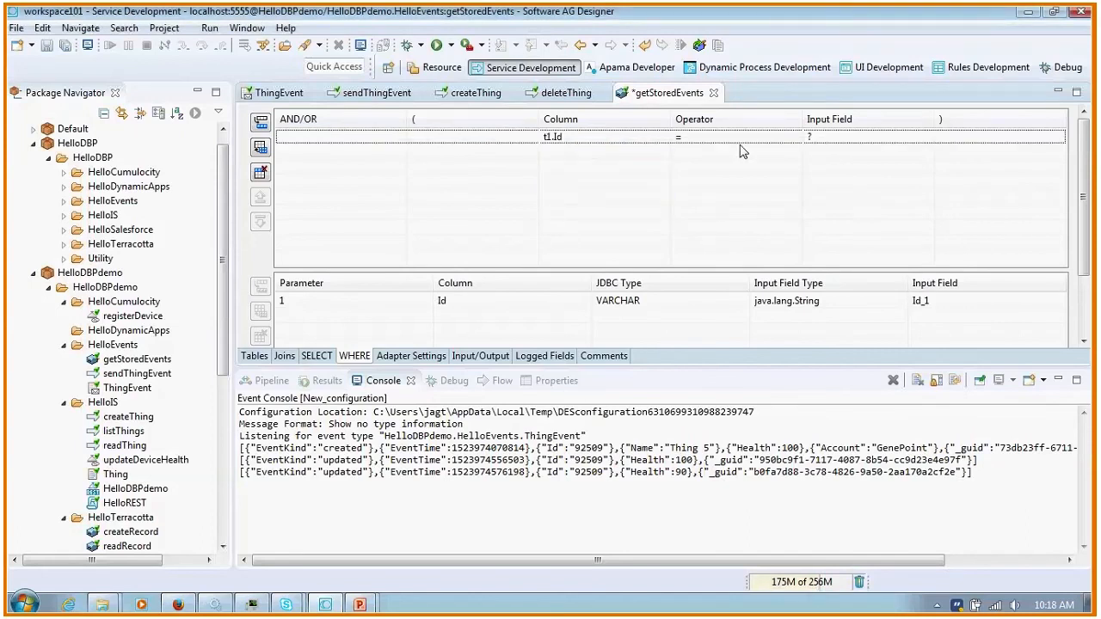
key(ctrl+s)
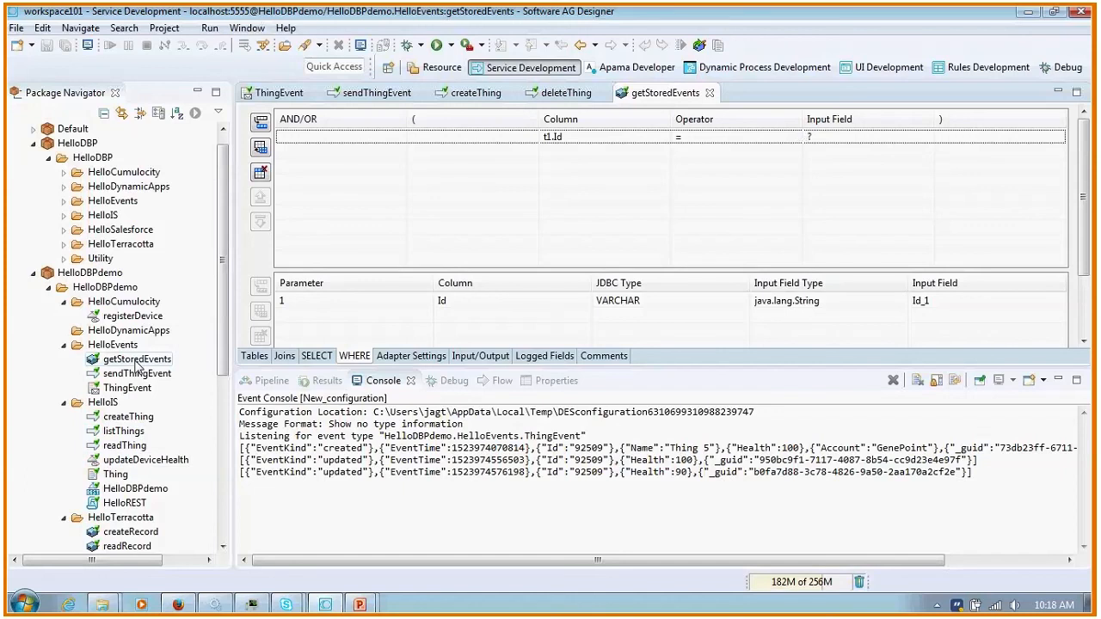
Run the getStoredEvents service with Id_1 set to 92509 and examine the returned event records in the enlarged results
right_click(136, 361)
mouse_move(221, 288)
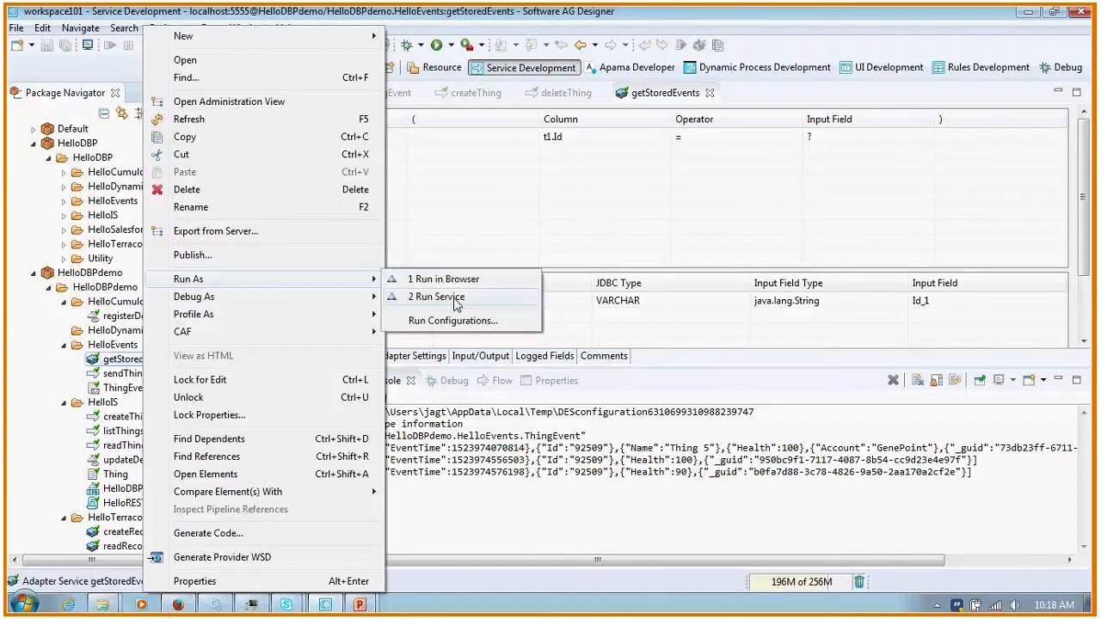
click(436, 297)
click(683, 196)
text(92509)
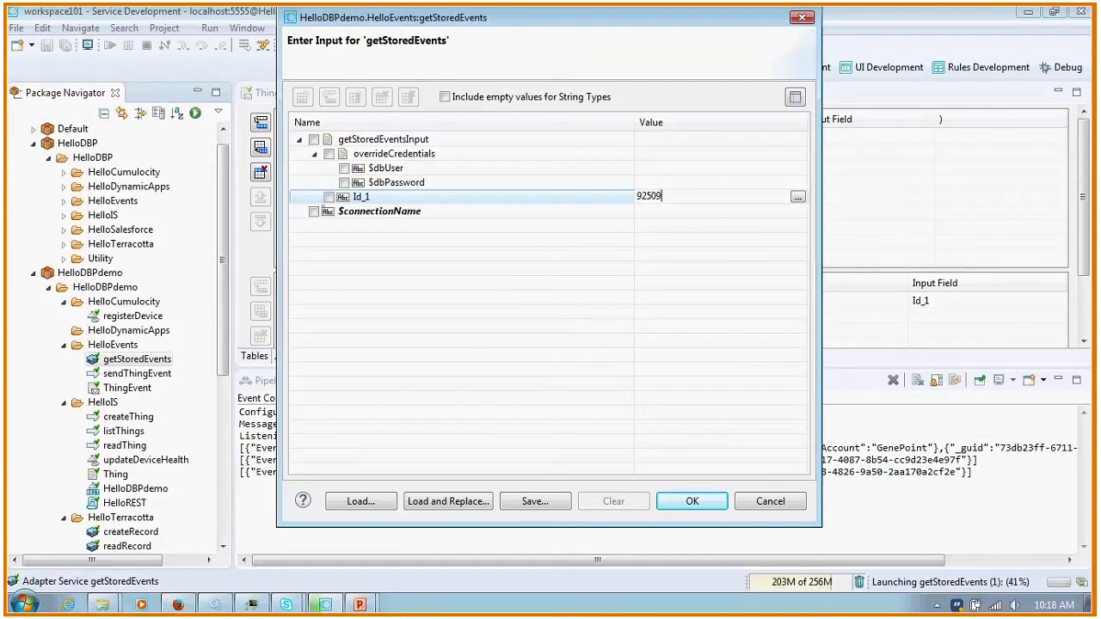
click(686, 507)
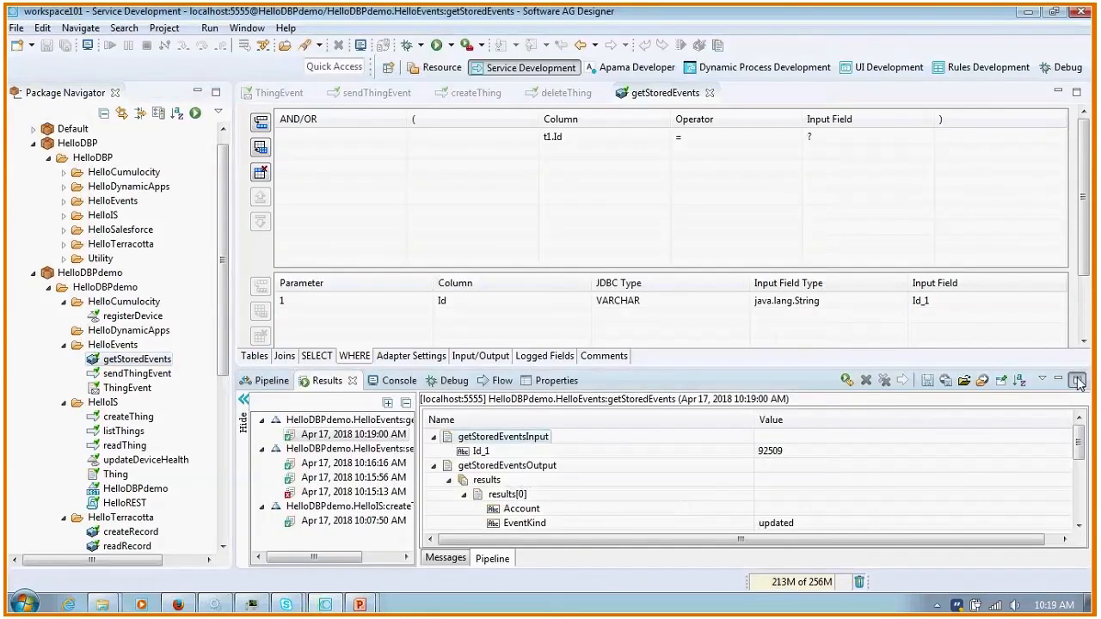
click(1076, 380)
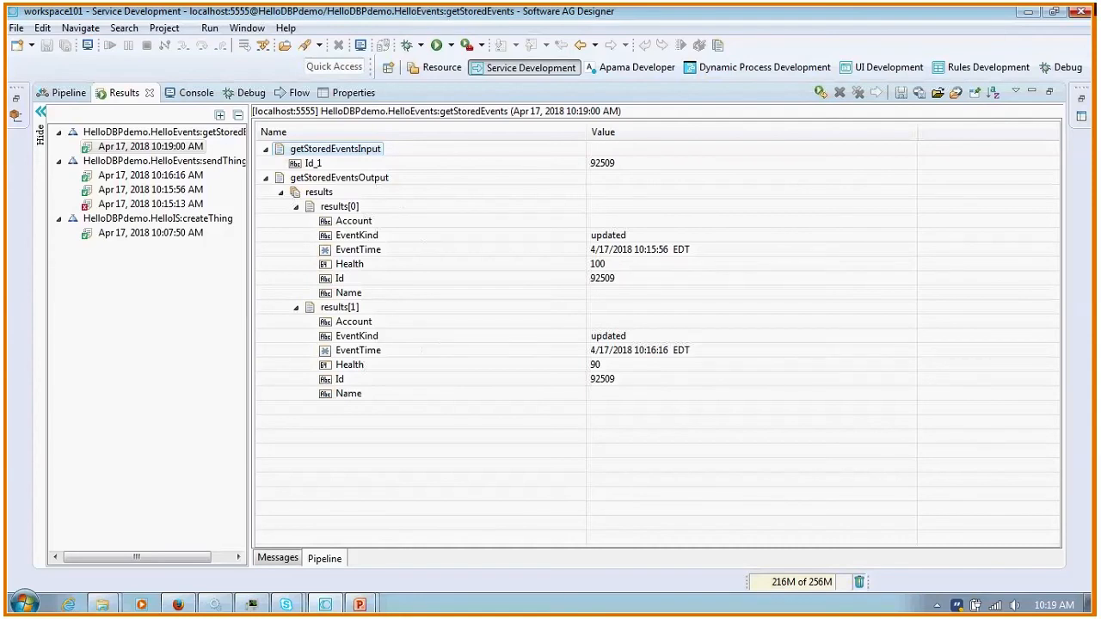
click(1049, 95)
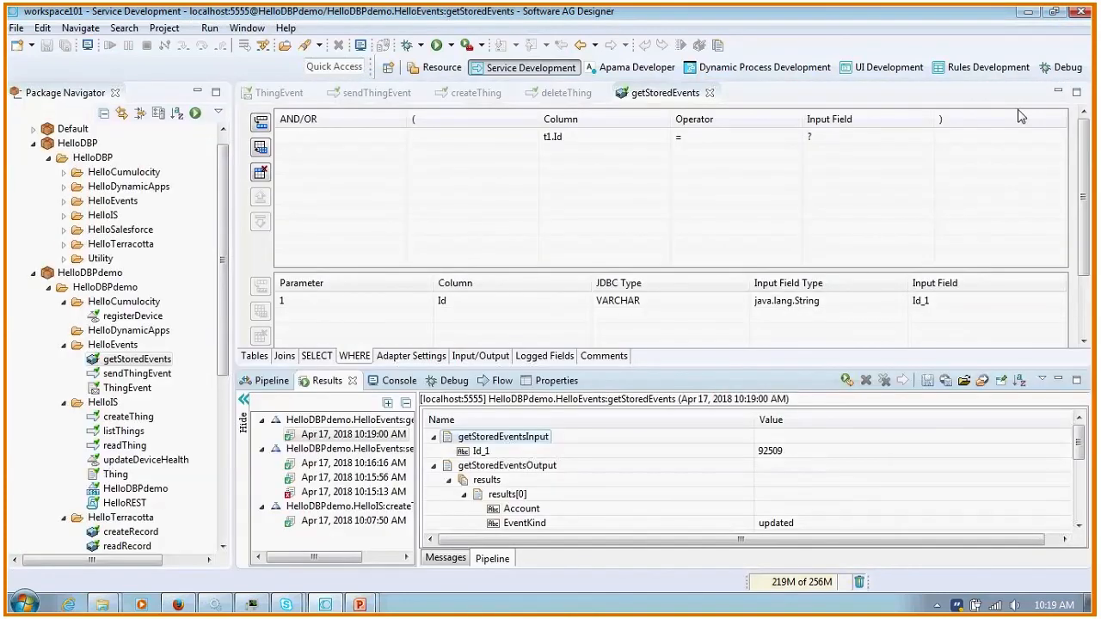
key(alt+Tab)
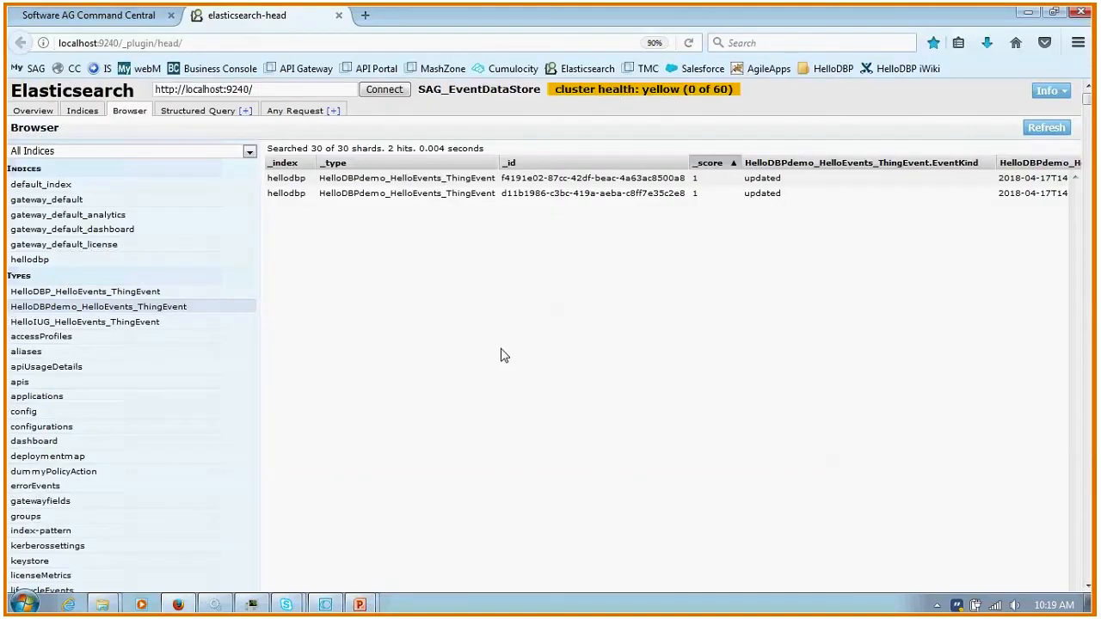
key(alt+Tab)
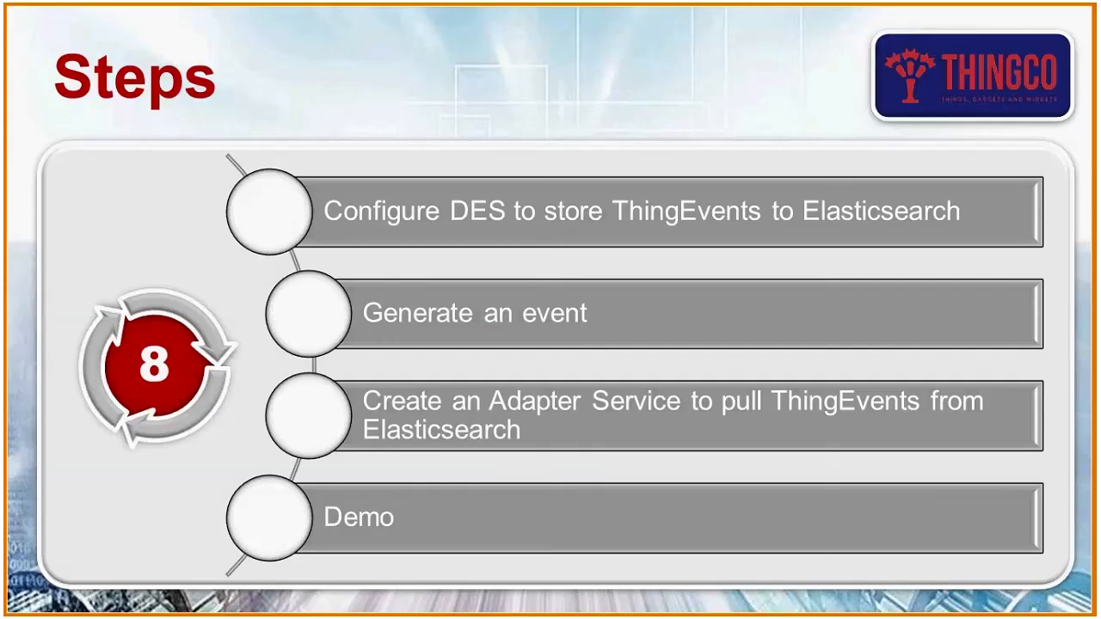
key(Right)
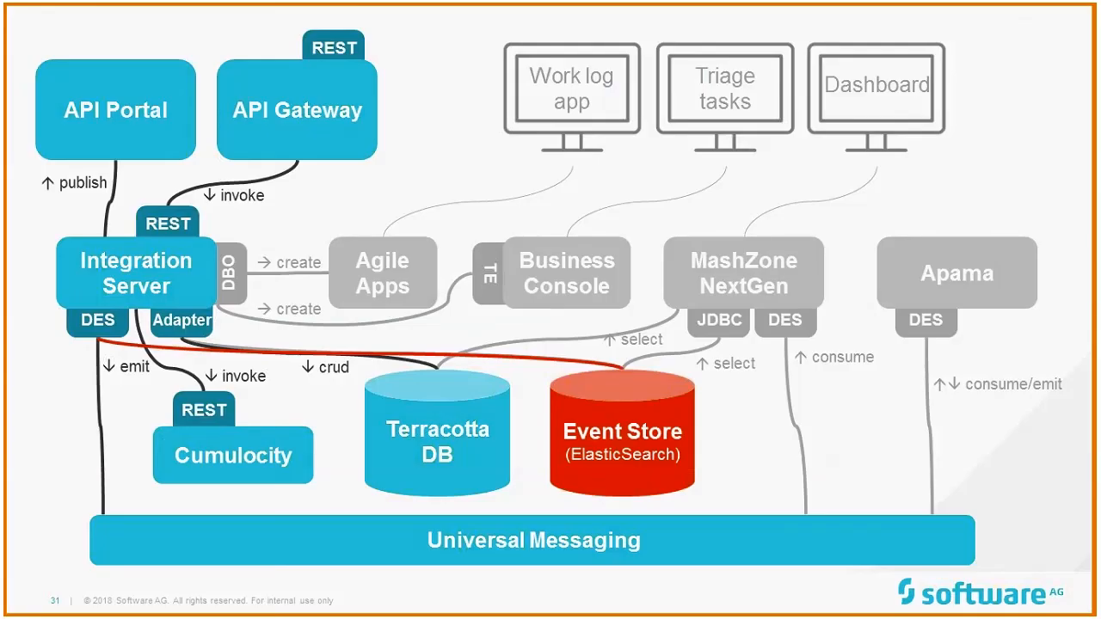